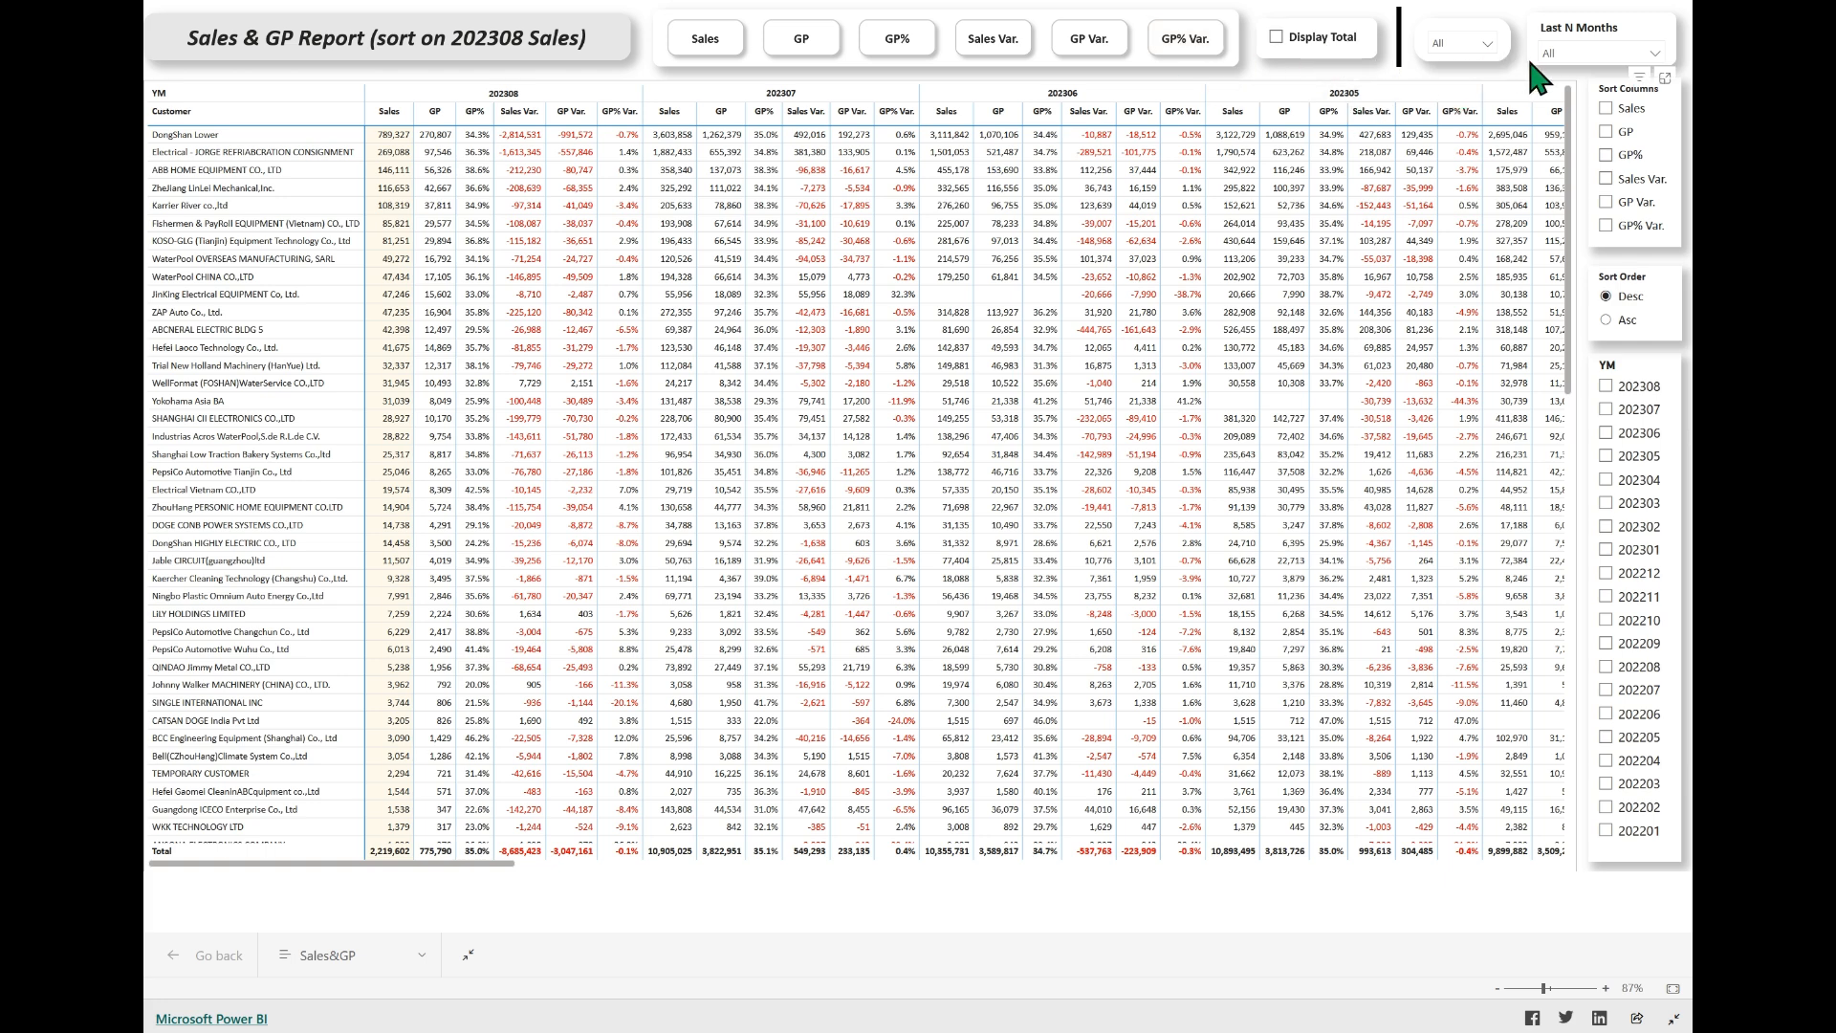
Turn on Display Total for the report and check the YM list for the Total entry.
left_click(1651, 48)
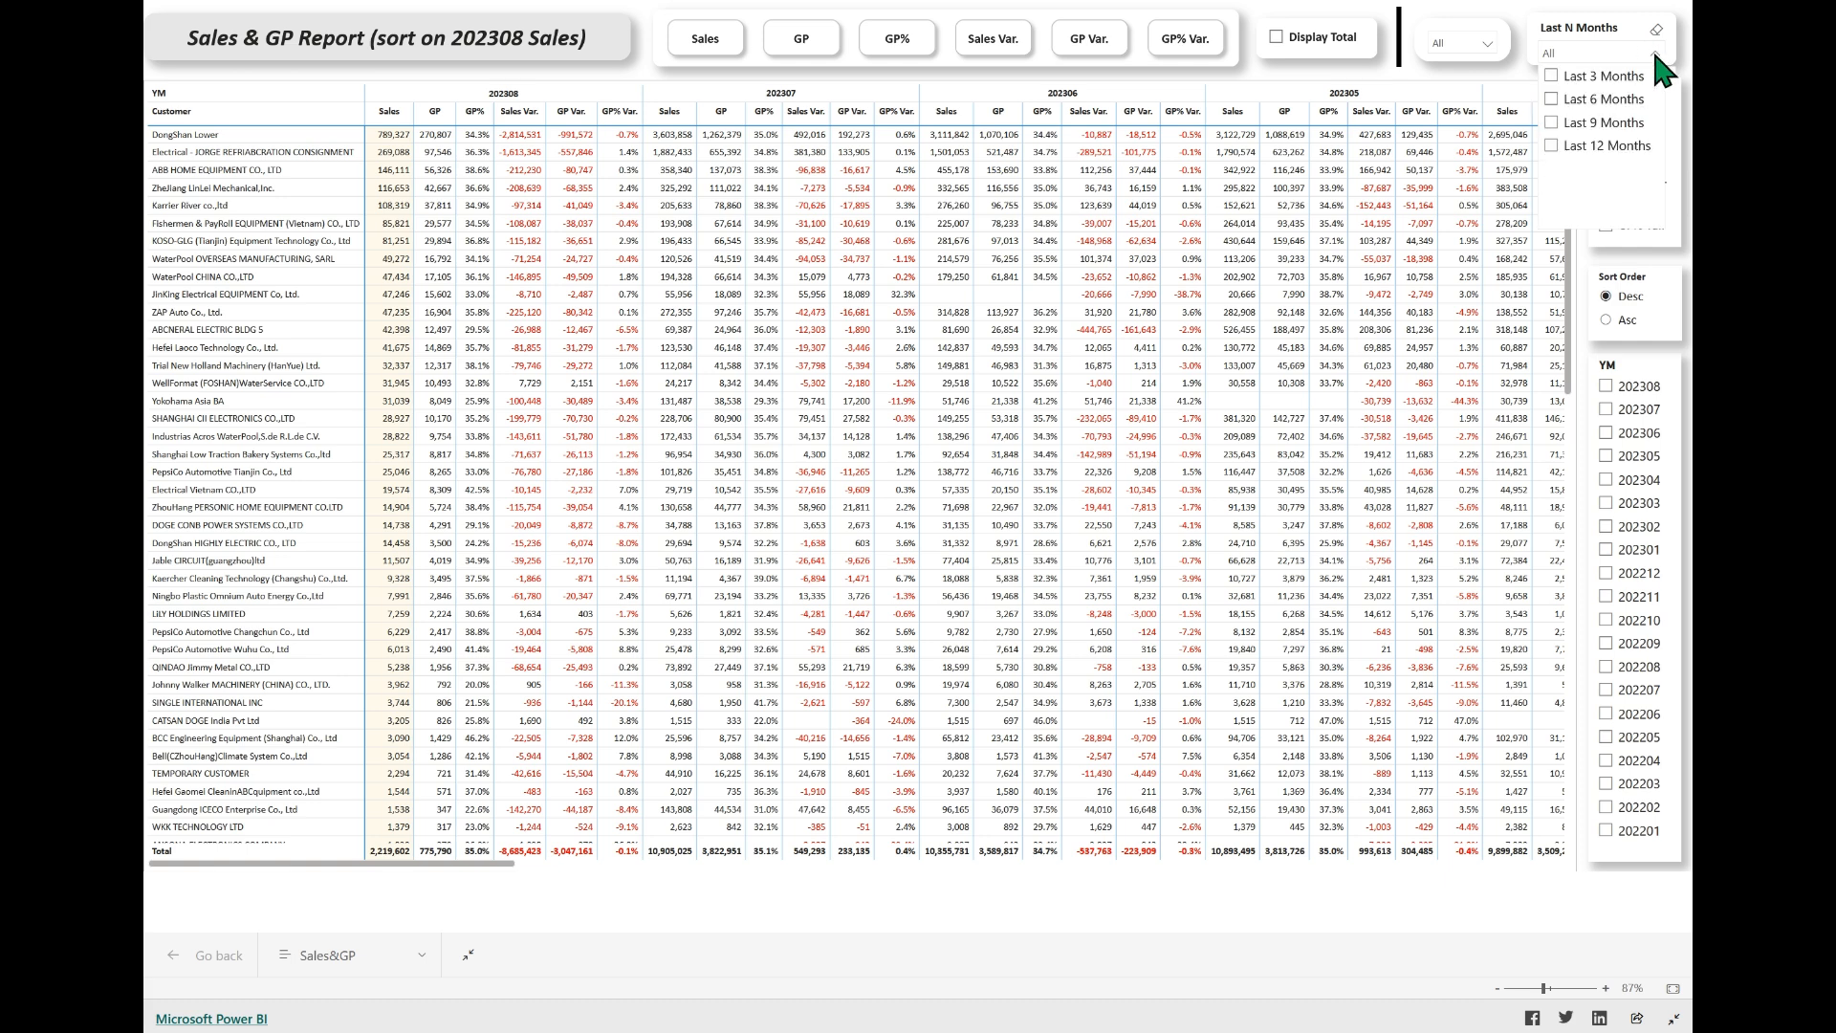
left_click(1573, 27)
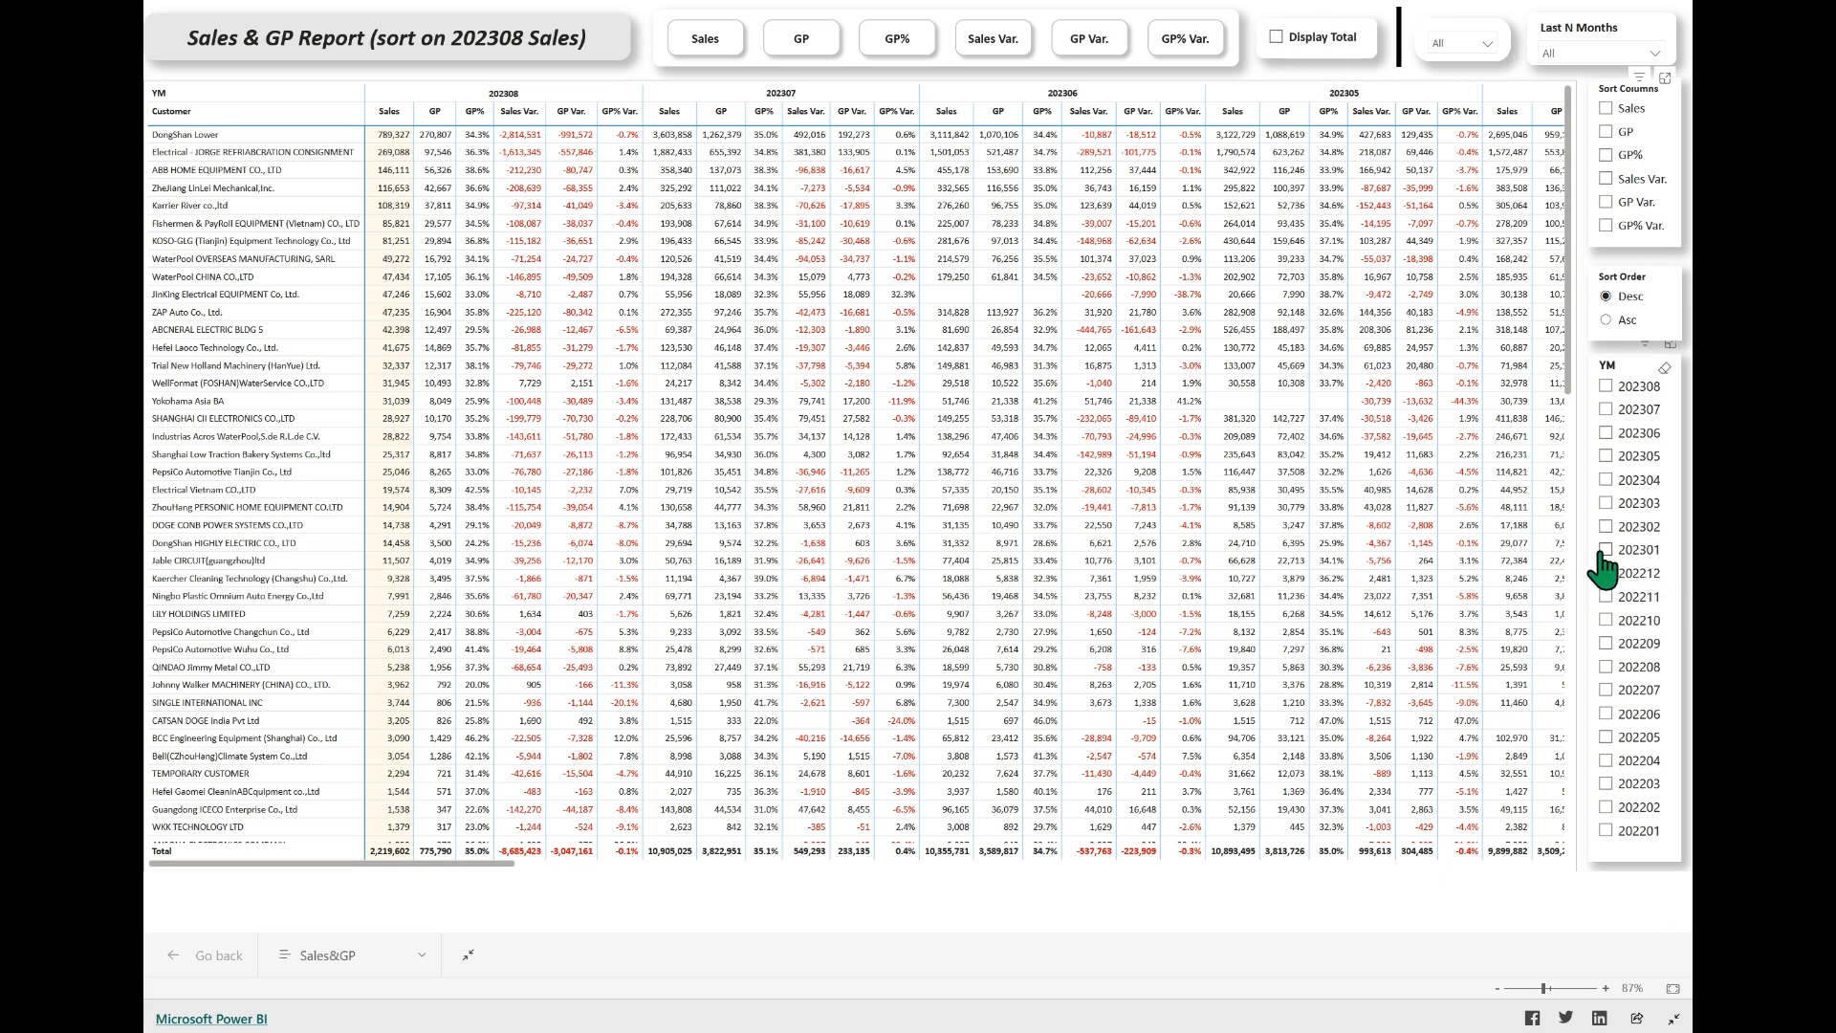
left_click(1318, 48)
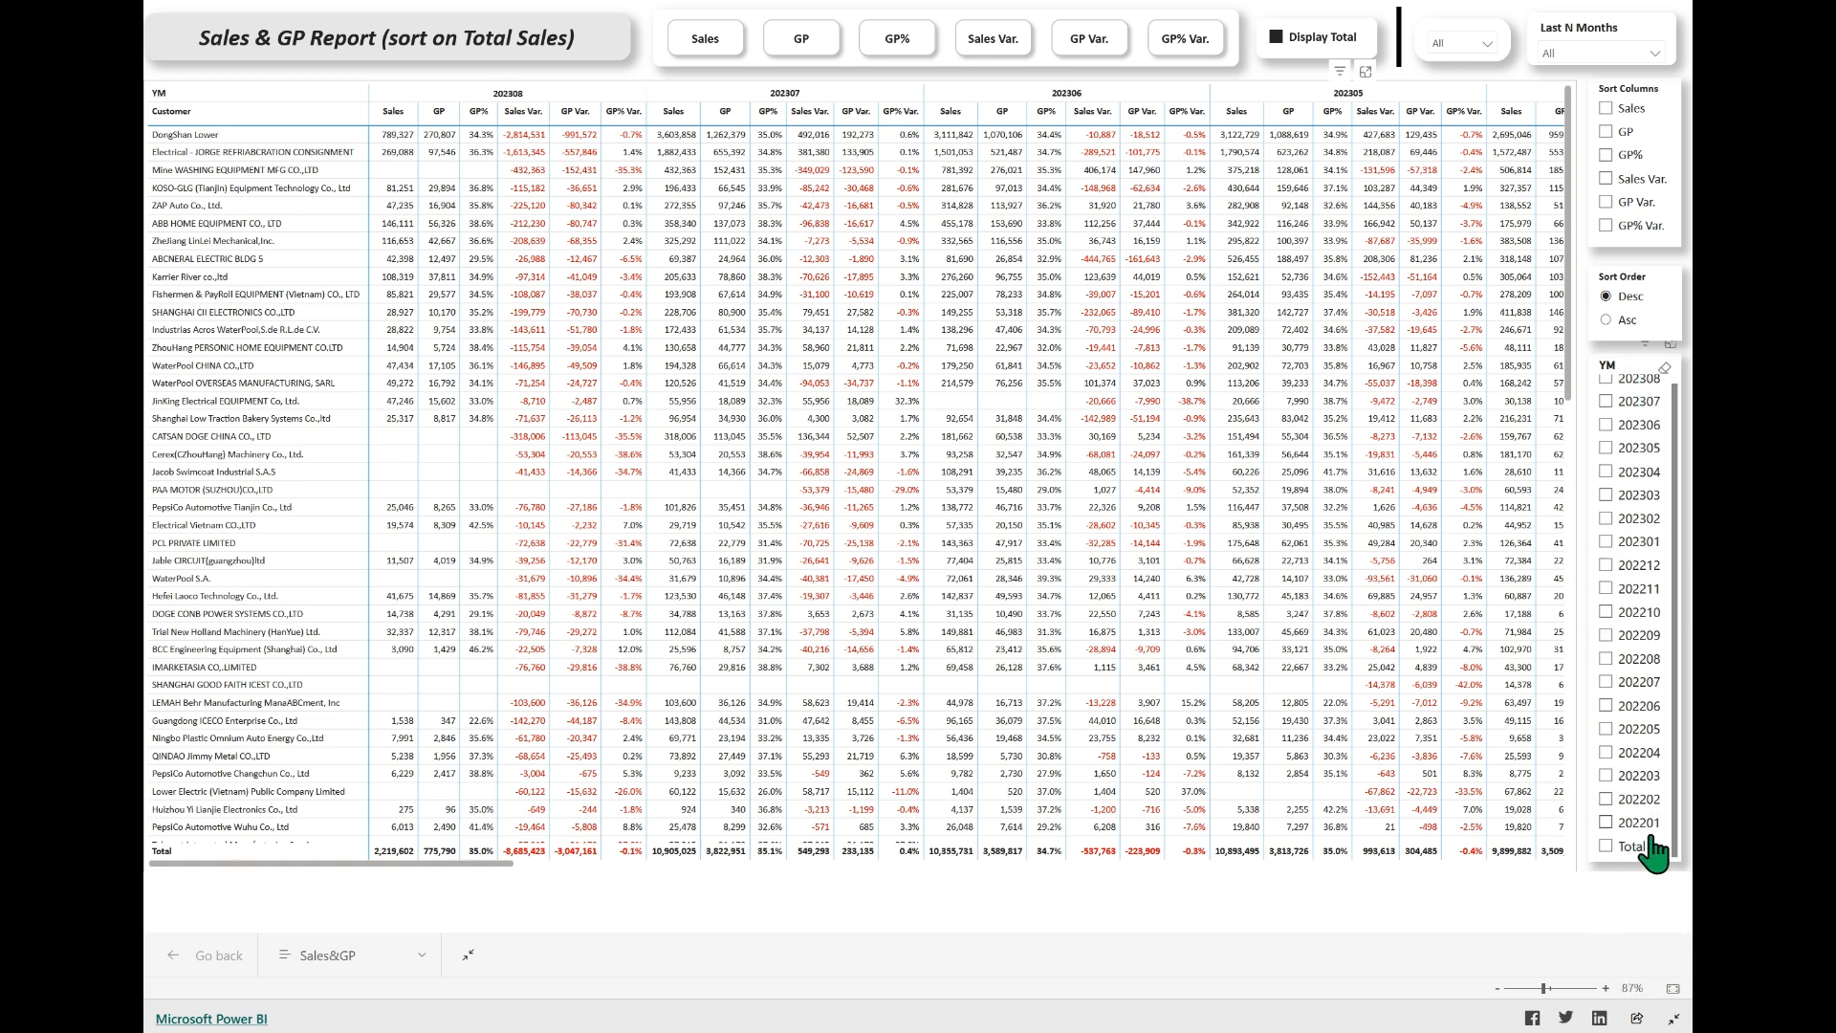
scroll(1664, 402, "up", 1)
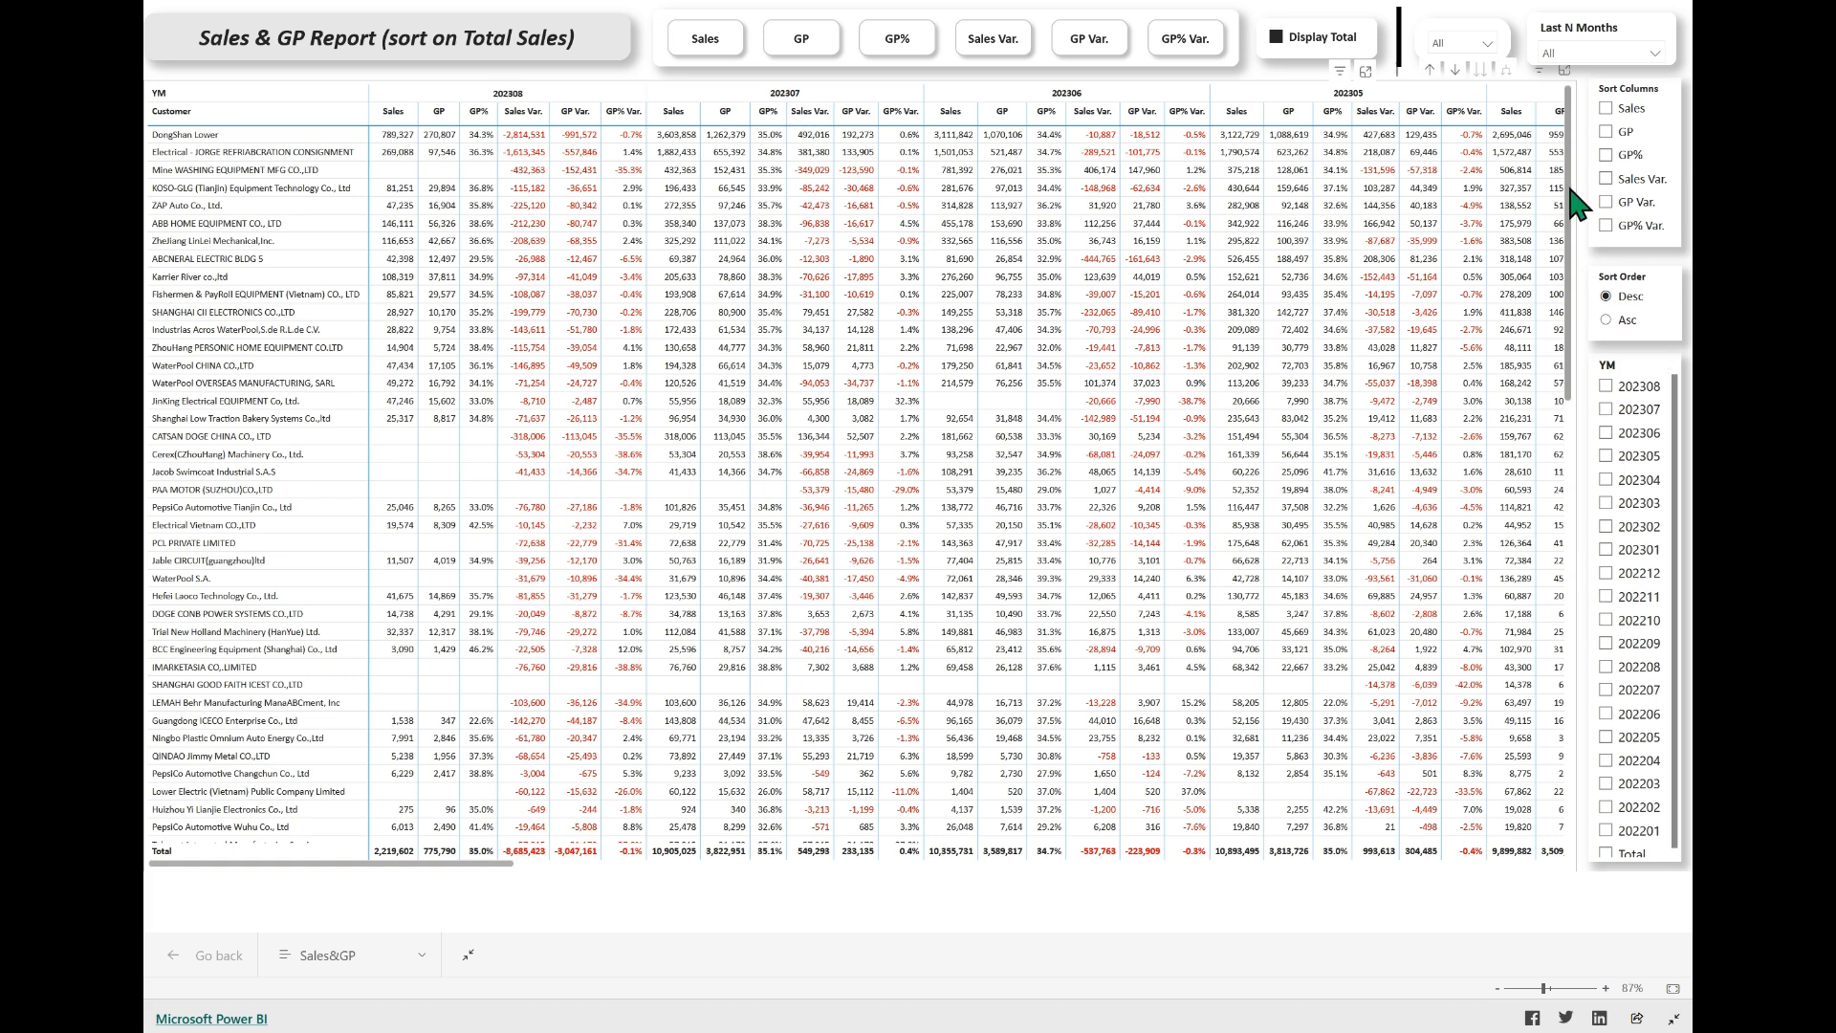
scroll(1645, 732, "down", 1)
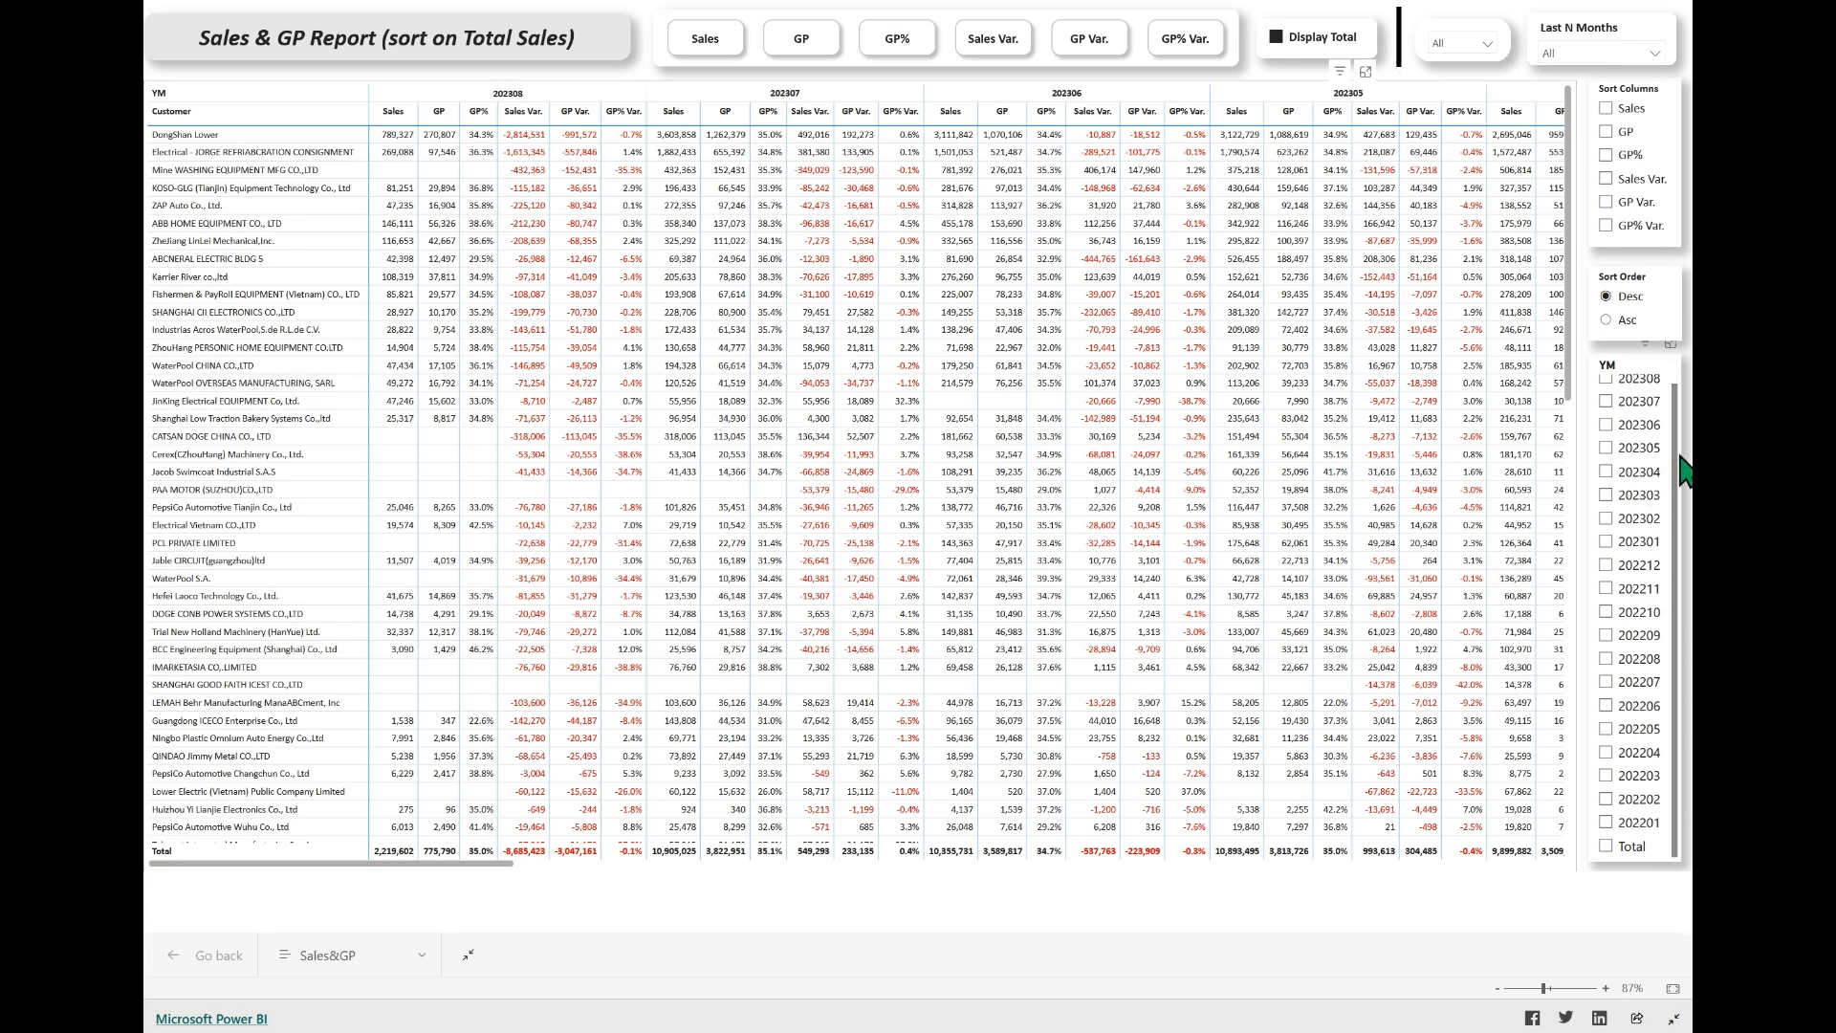
scroll(1623, 435, "up", 1)
Limit the matrix to the Sales and GP measures.
left_click_drag(508, 862, 800, 866)
left_click(1597, 53)
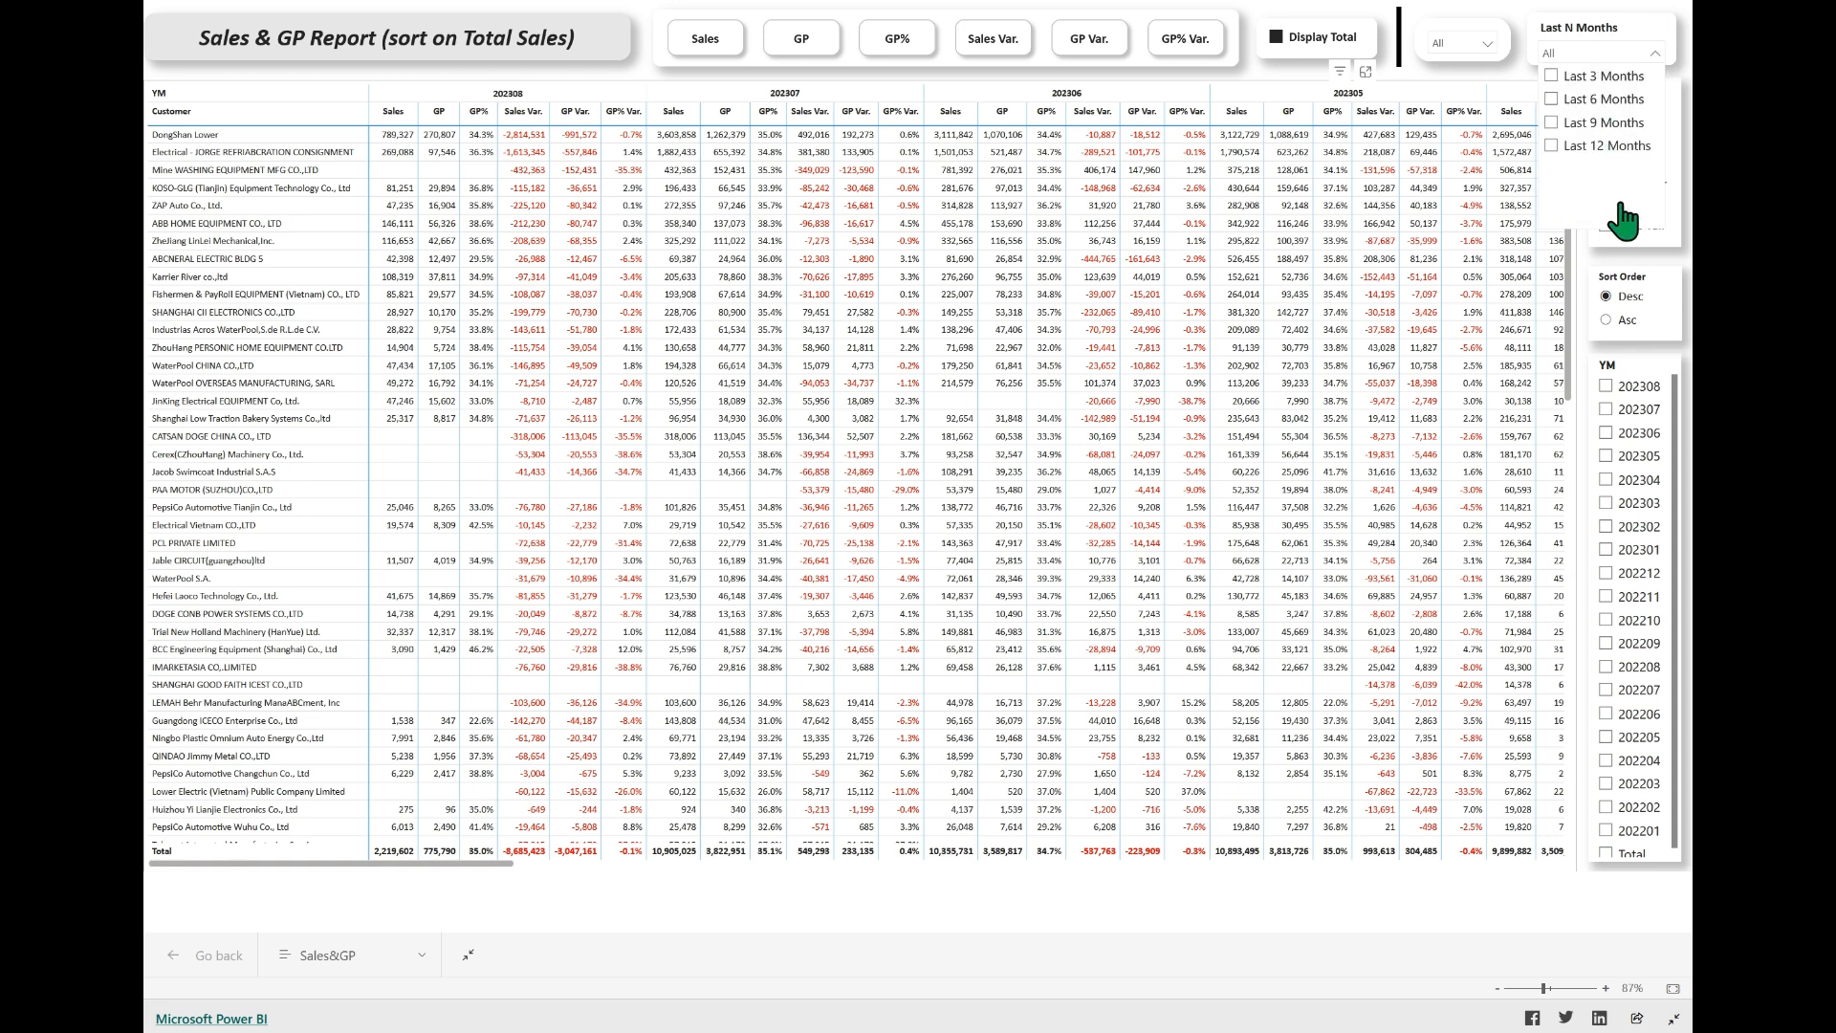
left_click(1497, 889)
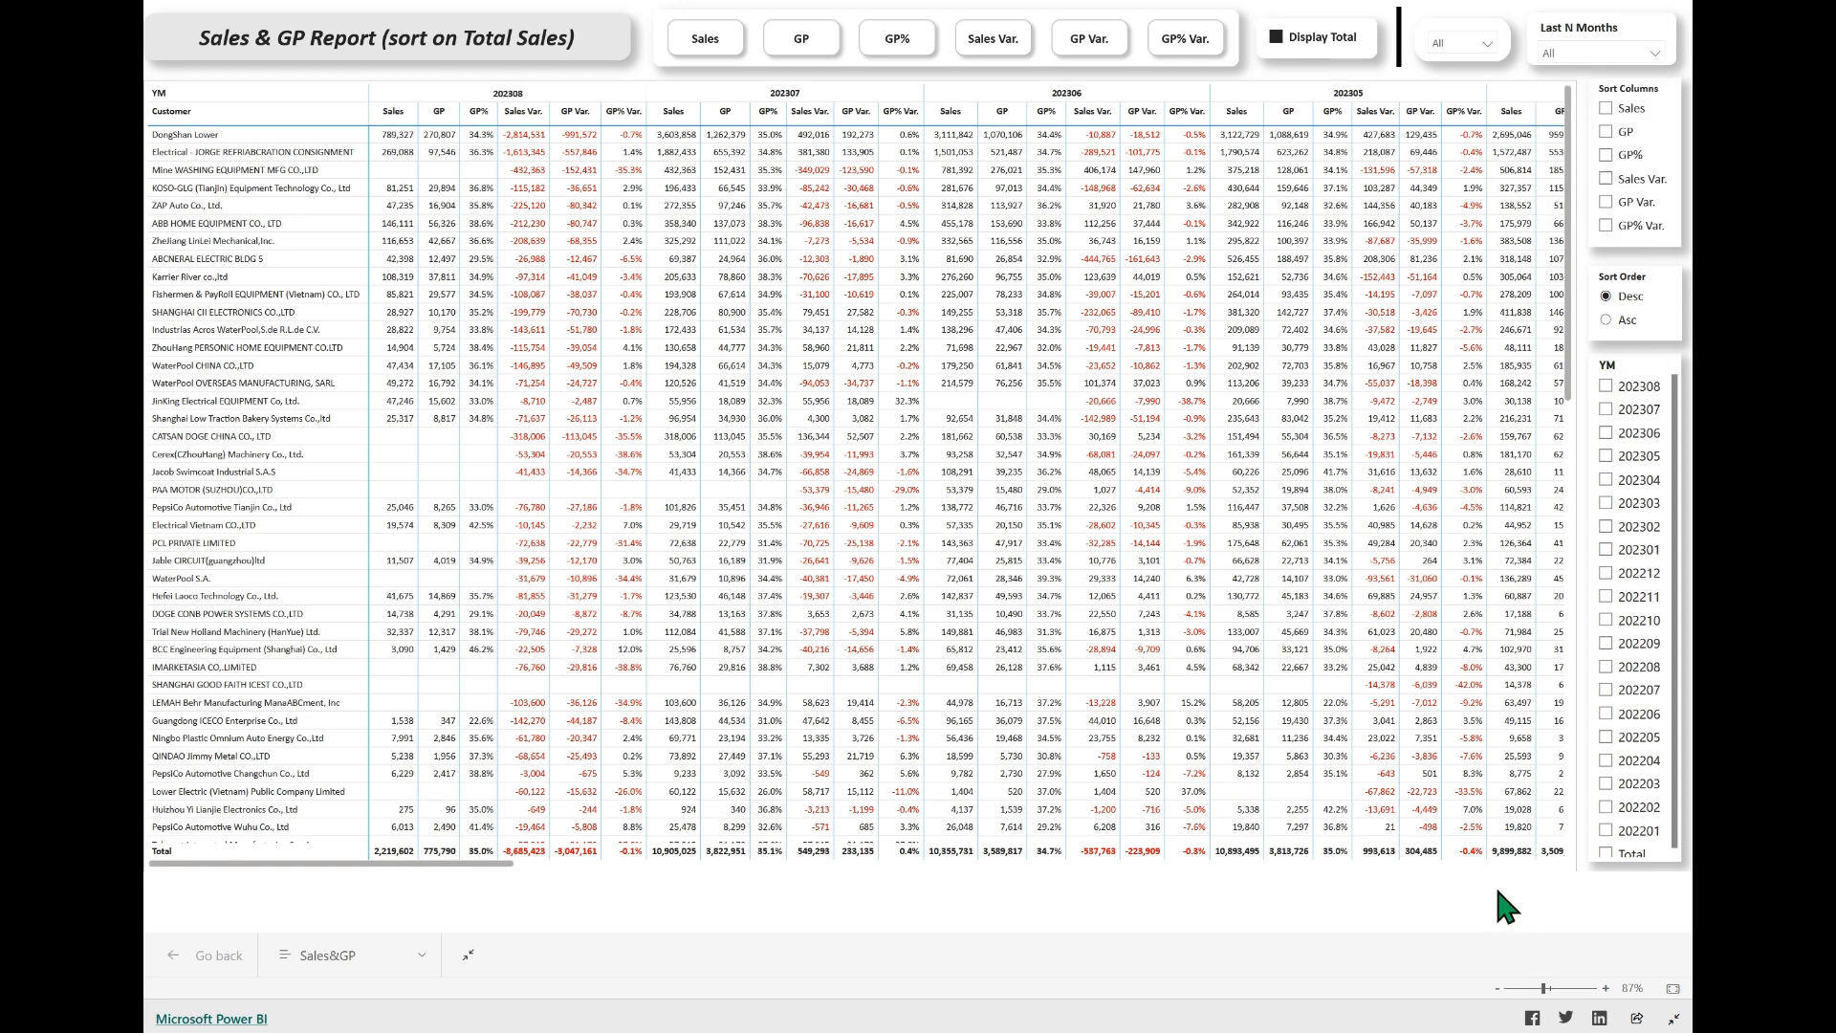
left_click_drag(505, 862, 1611, 865)
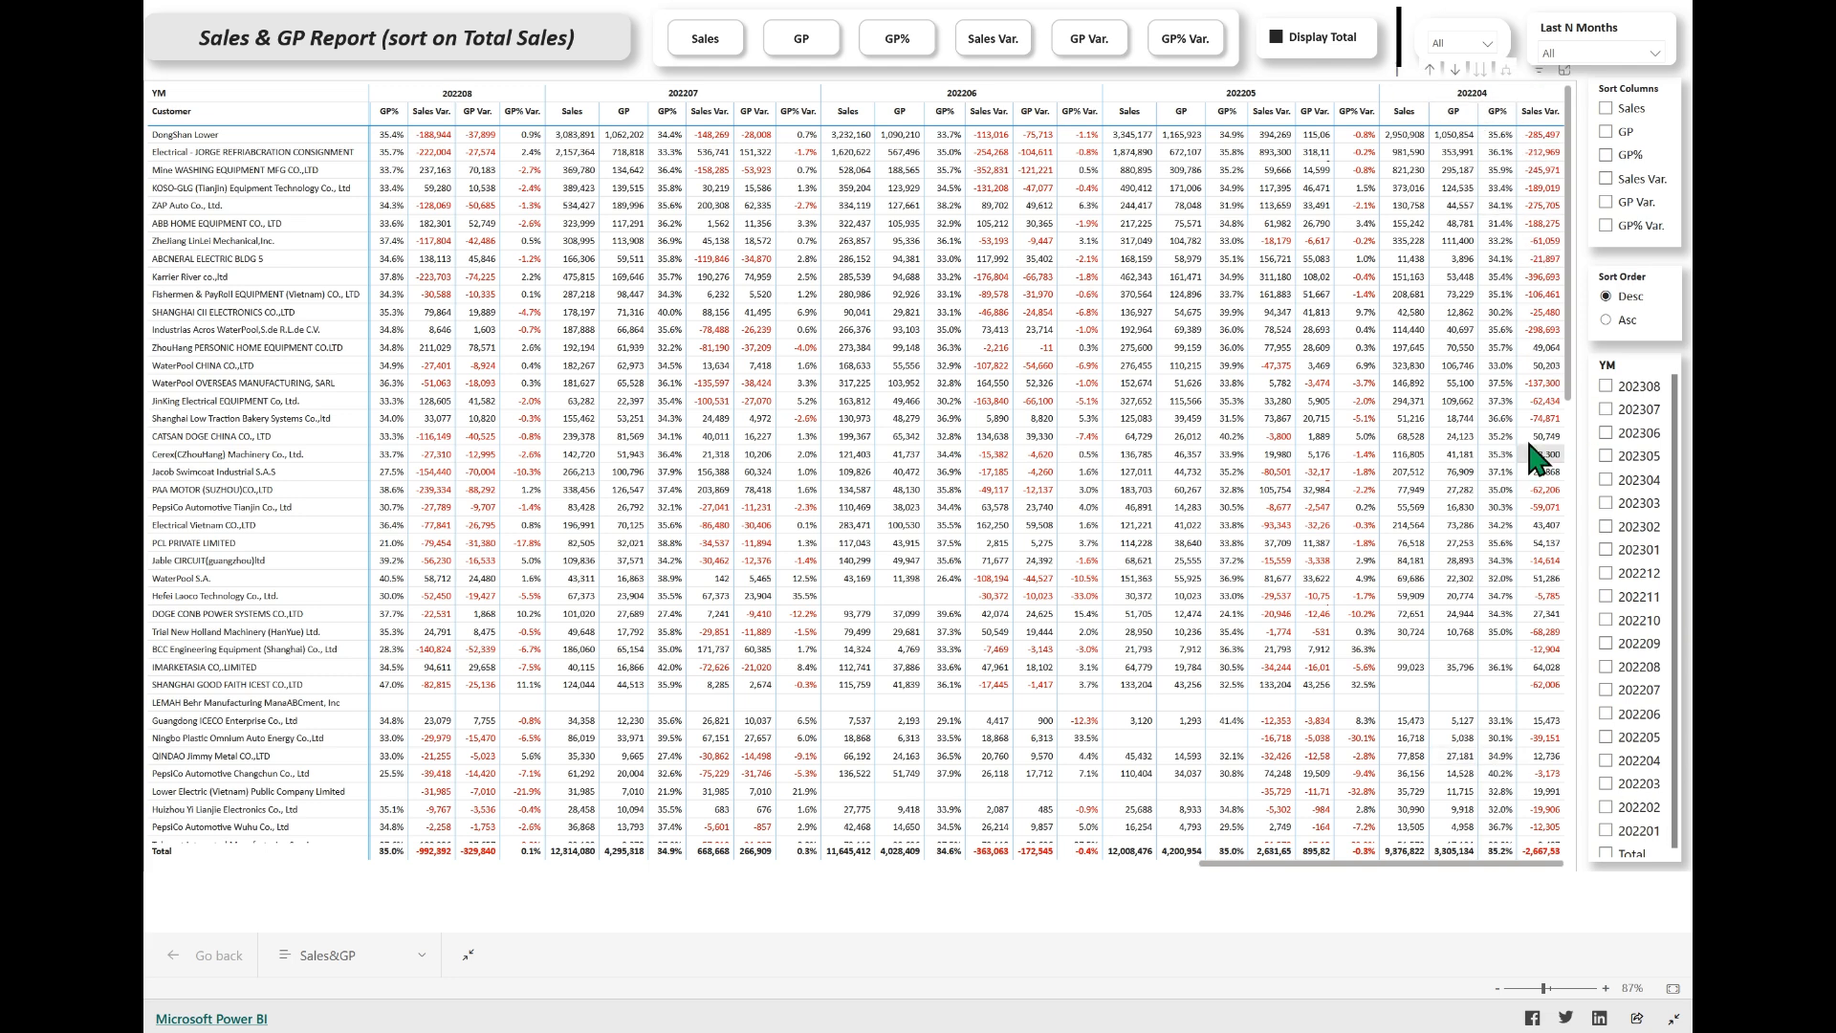
scroll(1652, 583, "down", 1)
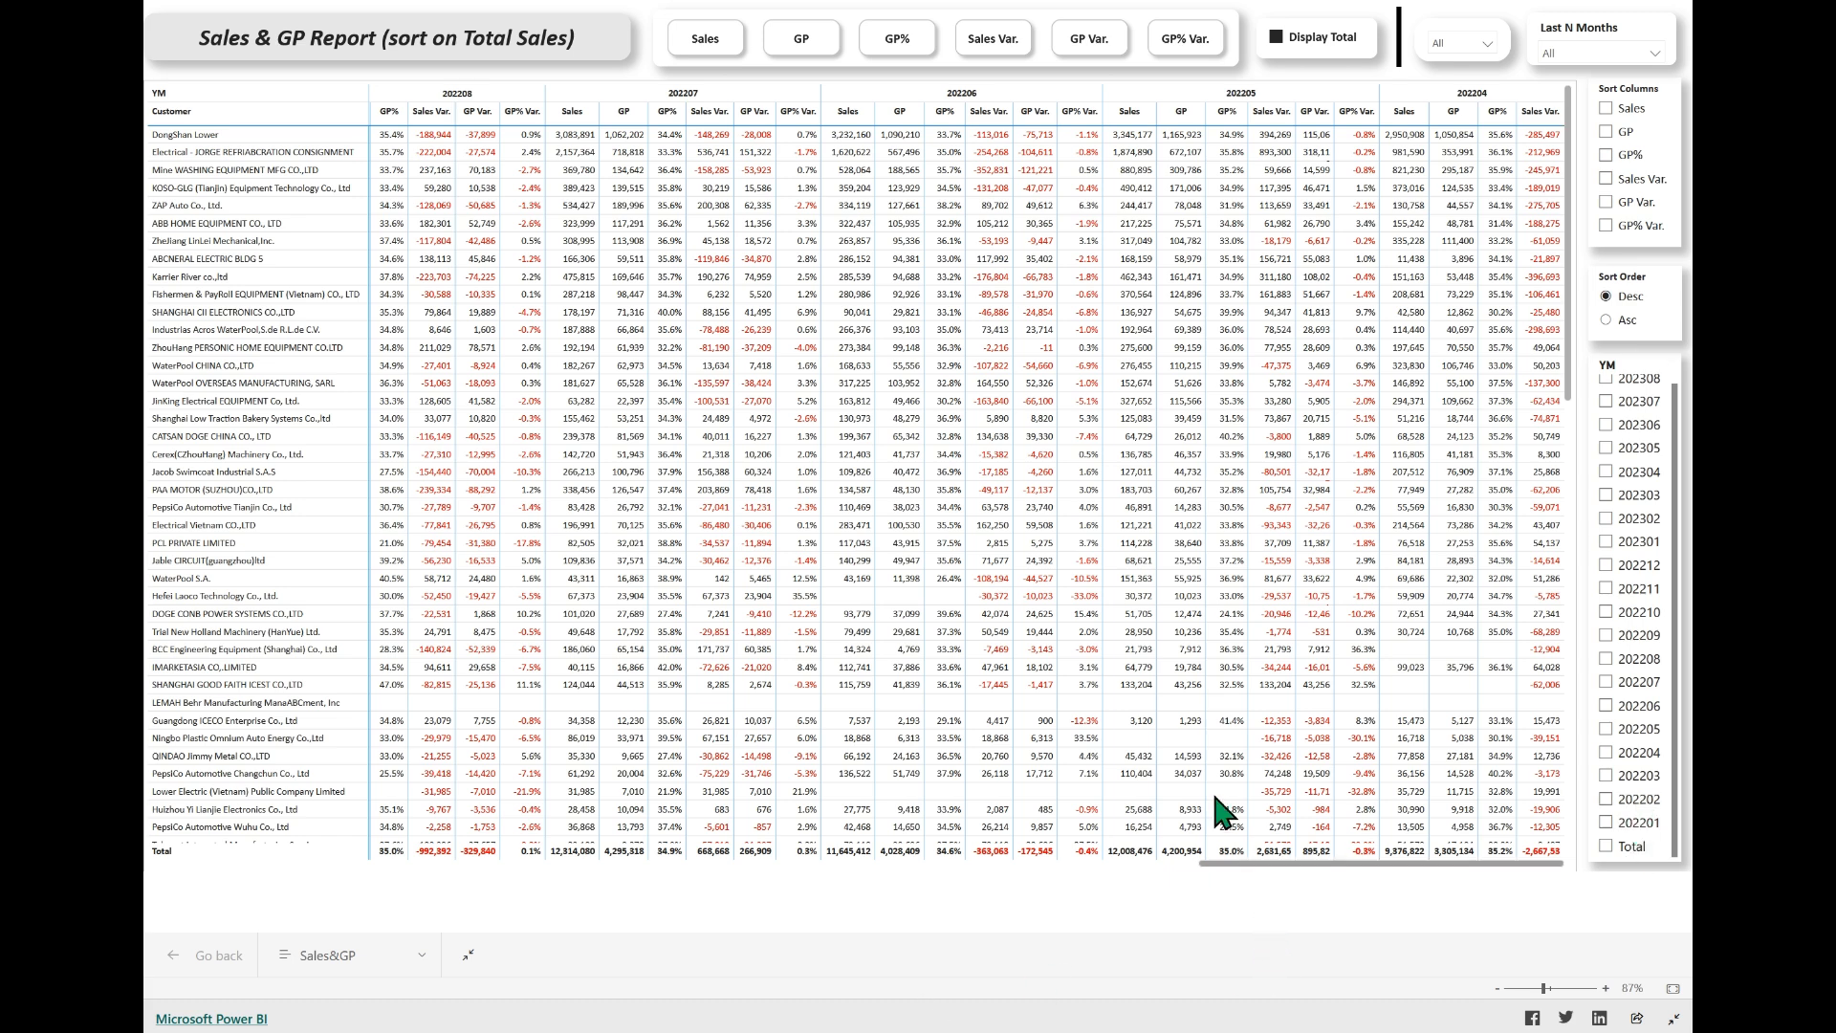
left_click(708, 38)
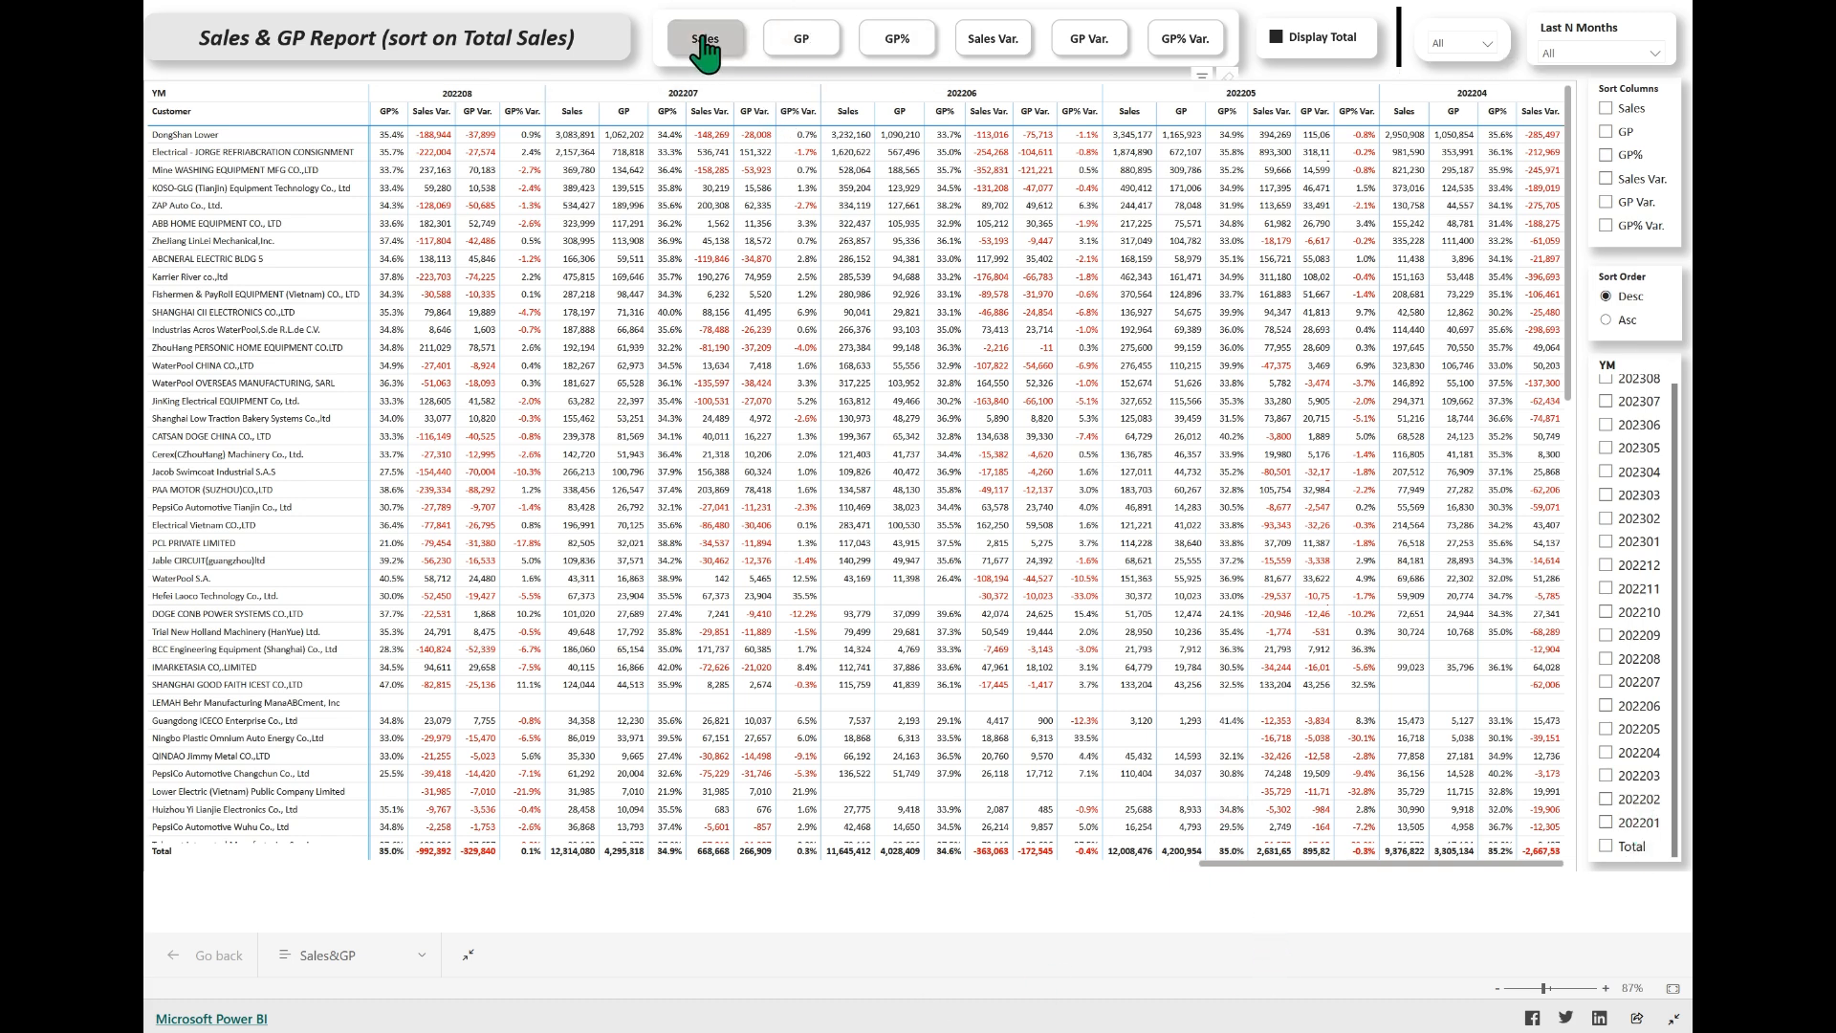
left_click(802, 38)
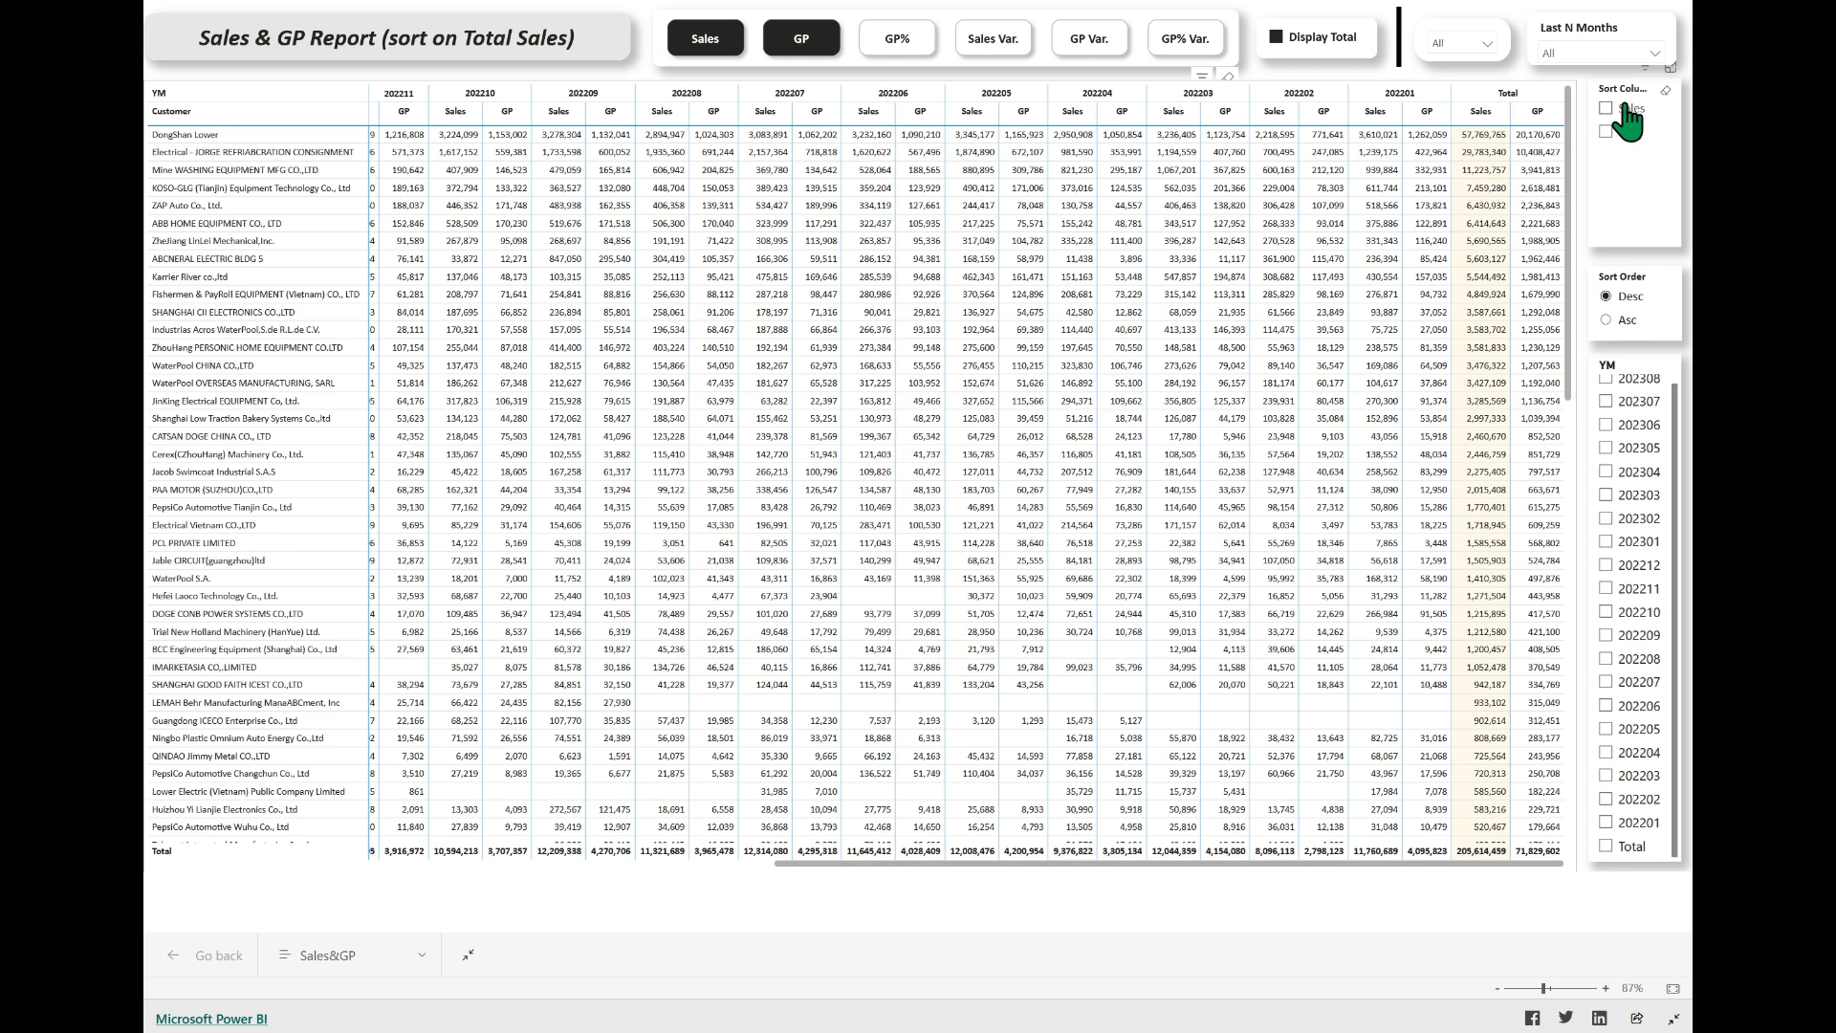
Filter the report to the Last 3 Months.
scroll(1506, 736, "down", 2)
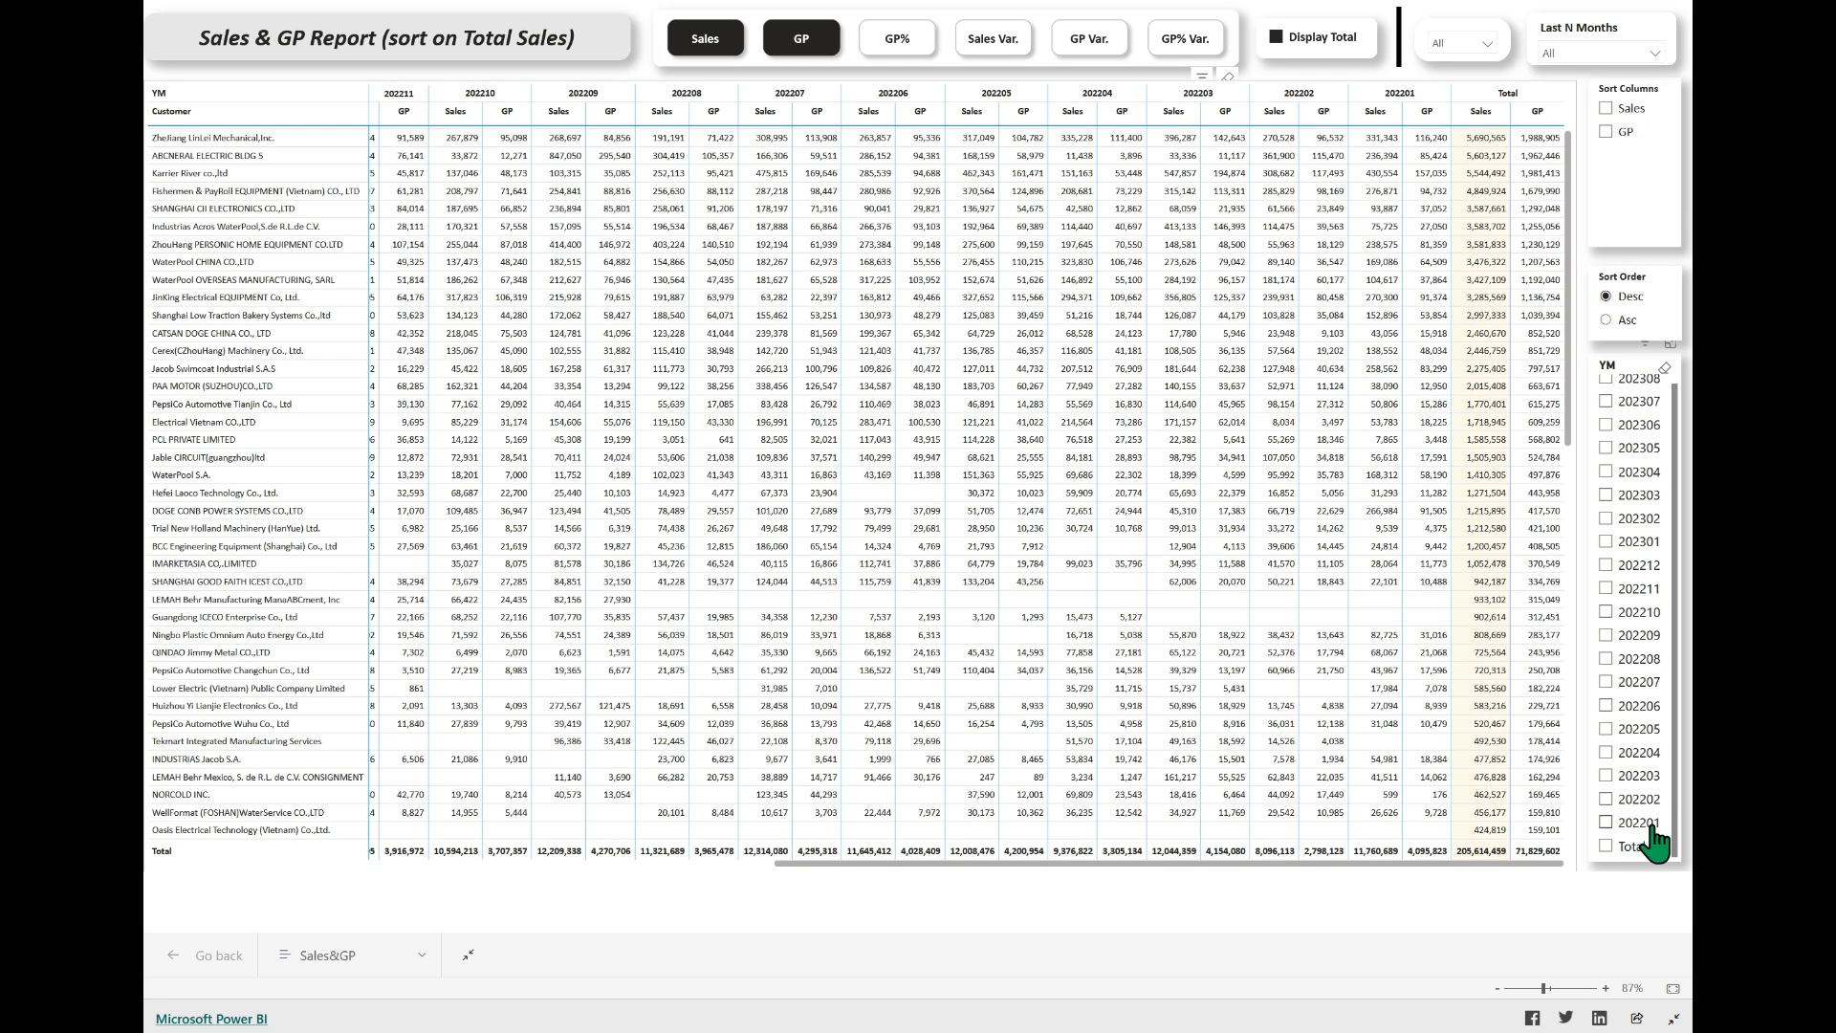
scroll(1656, 840, "up", 1)
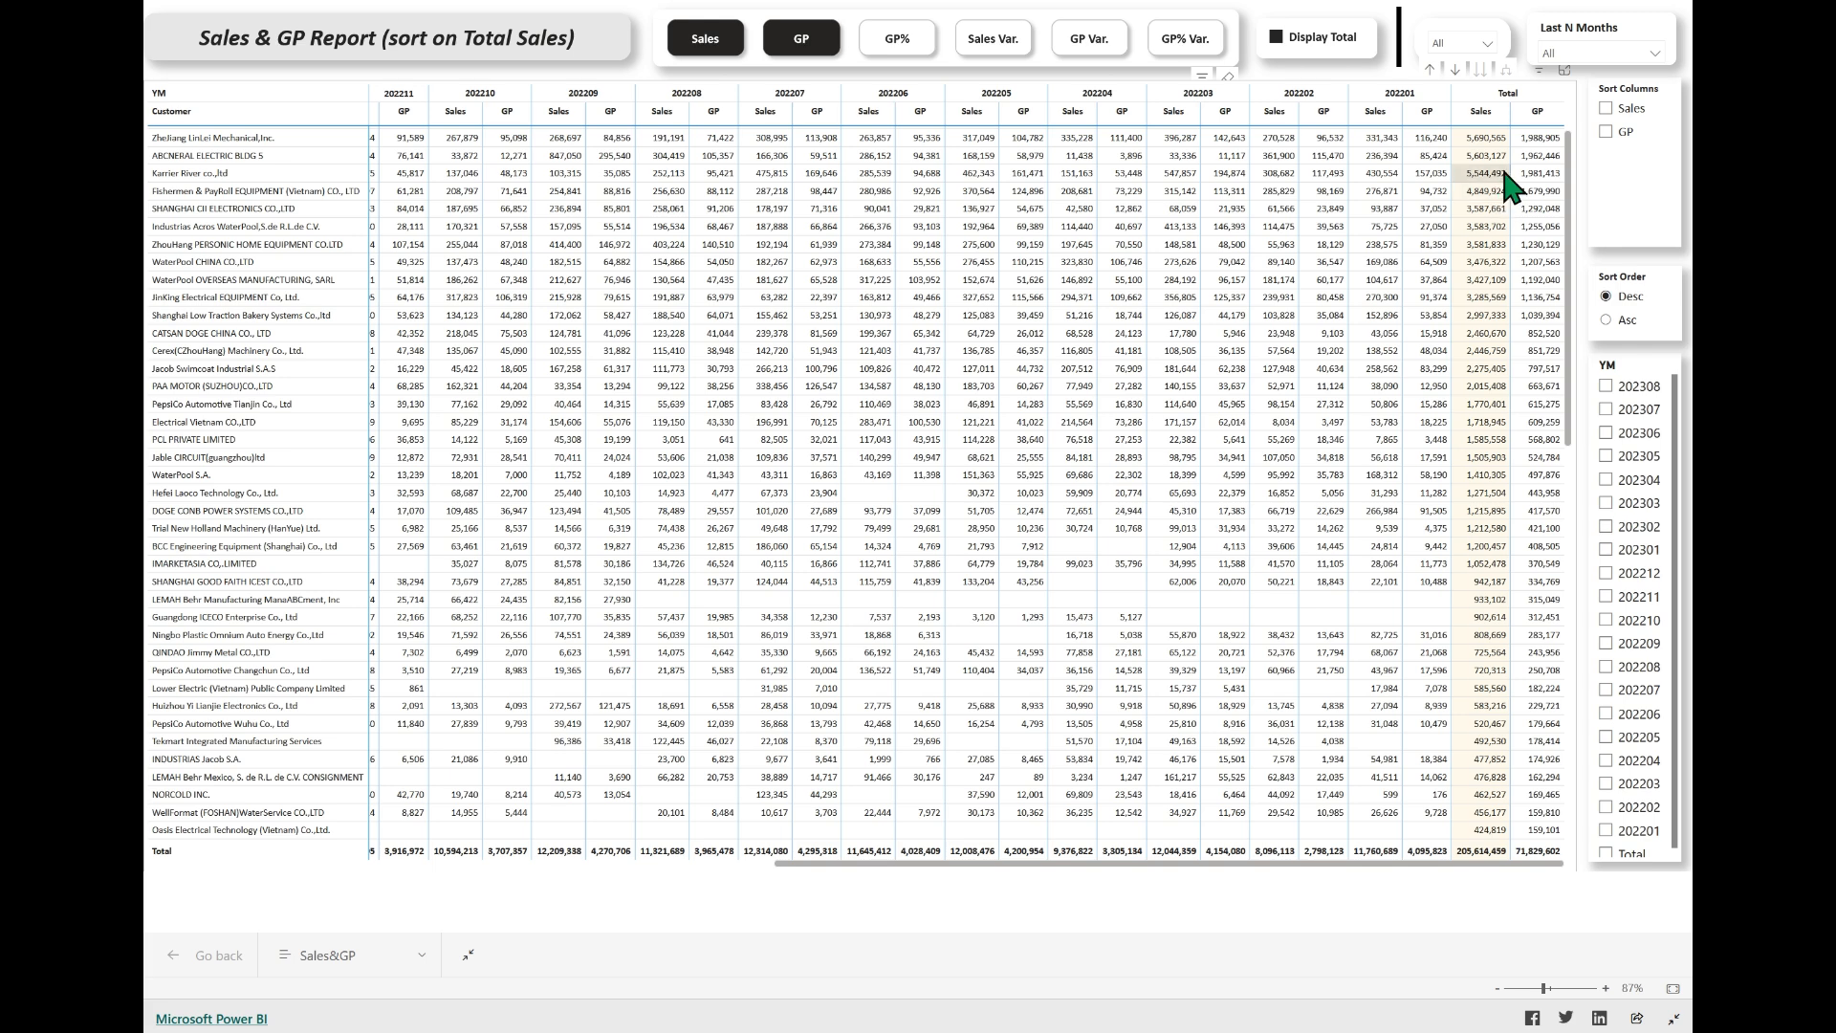
left_click(1610, 52)
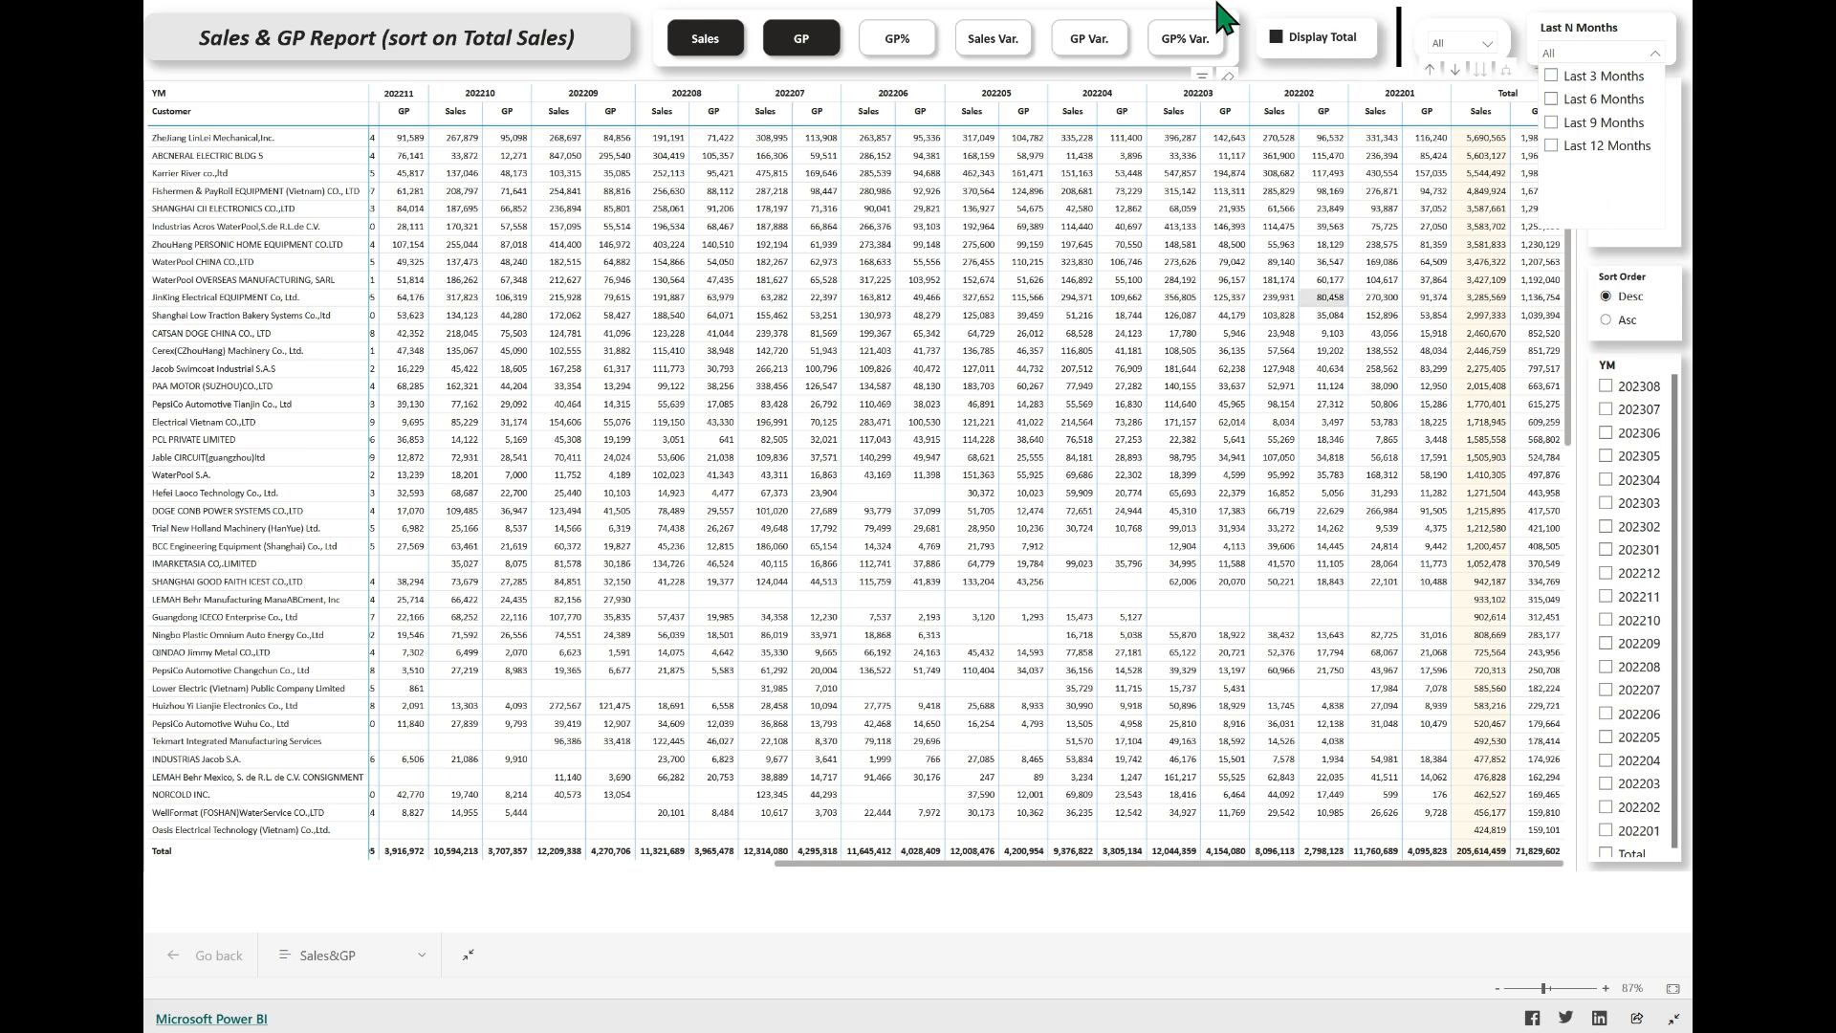
left_click(1590, 77)
left_click(1429, 893)
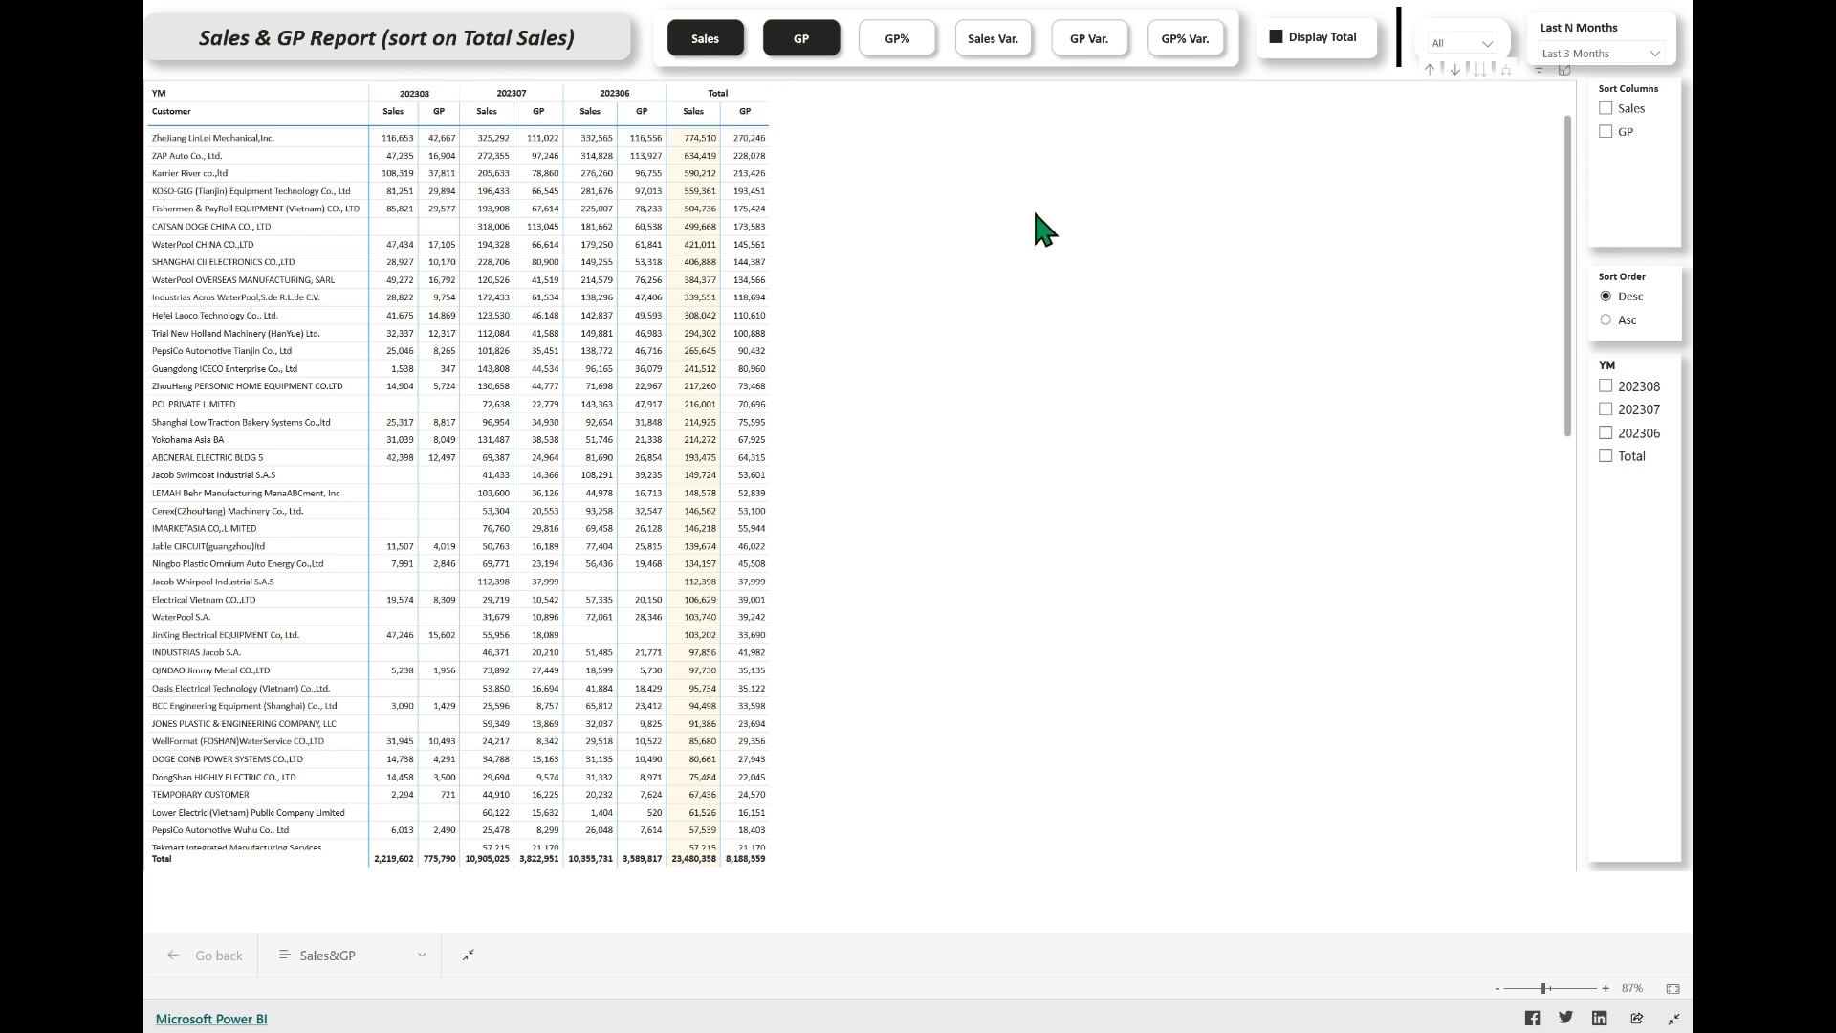
Add the Sales Var. measure to the matrix and sort the customers on 202308 Sales Var.
left_click(1025, 47)
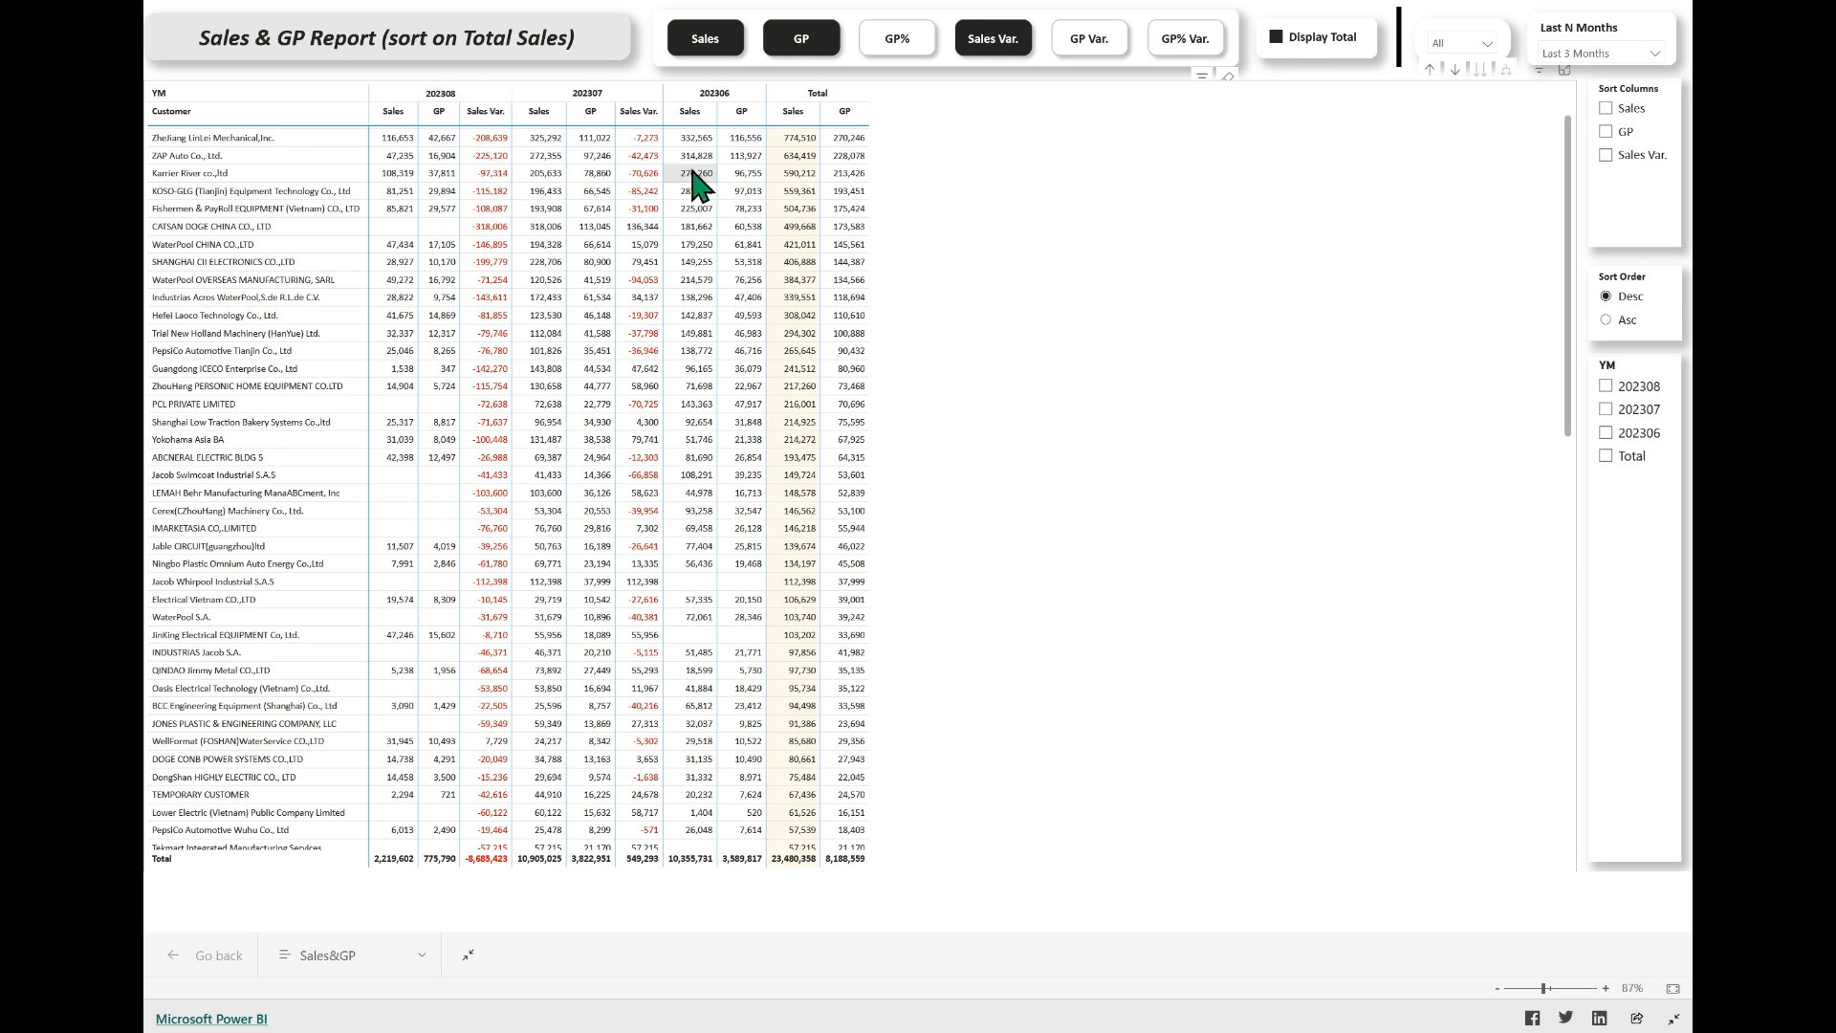
left_click(1606, 155)
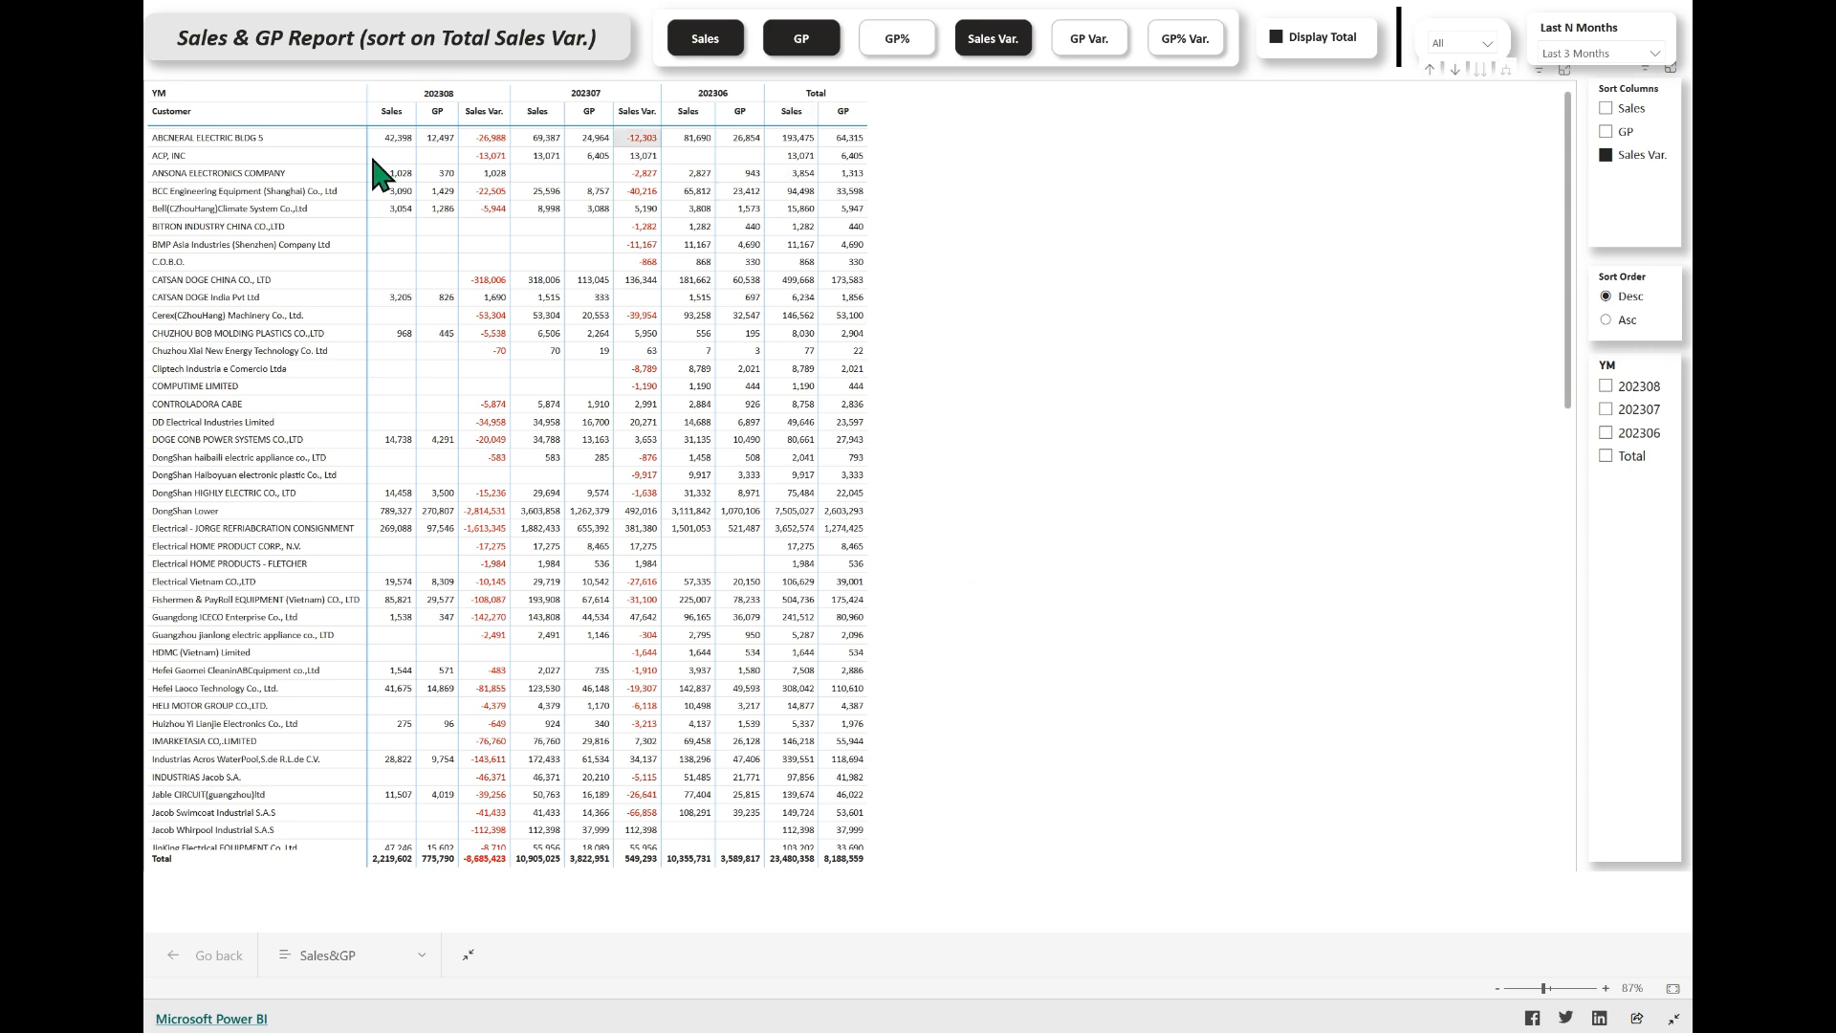
left_click(1662, 387)
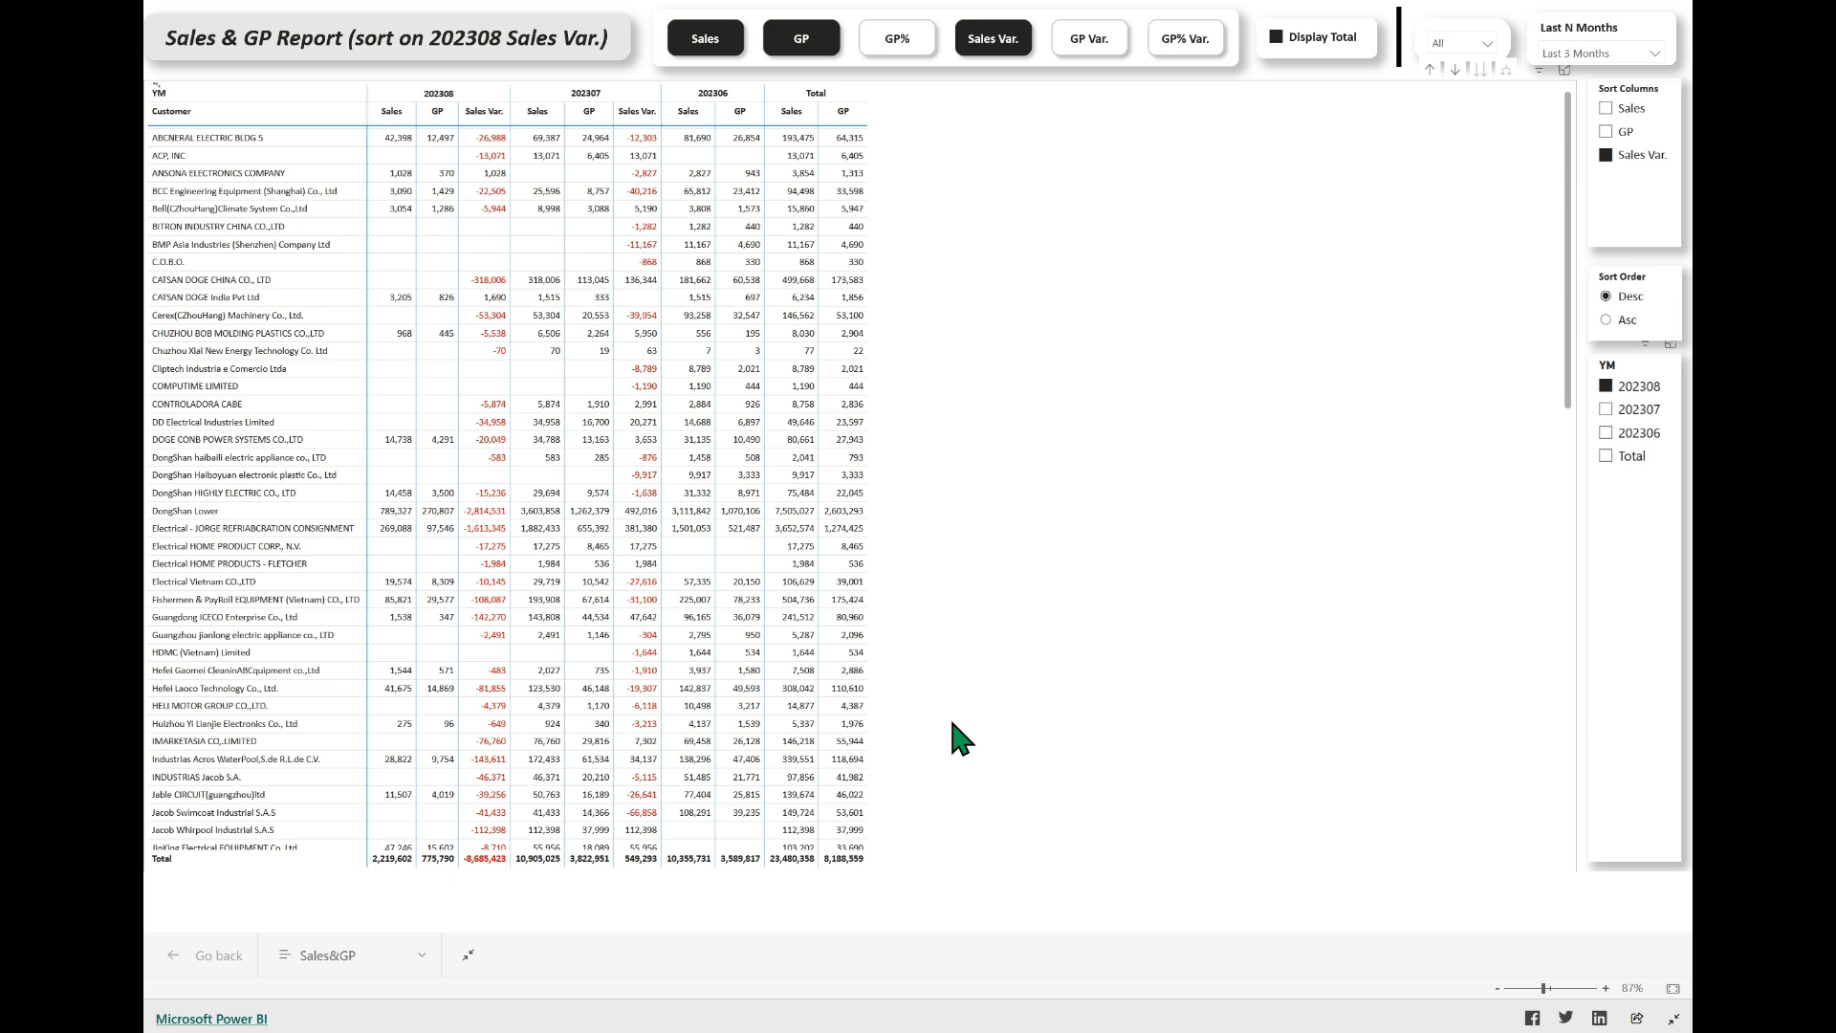
Review the customers' 202308 Sales Var. ranking and set the sort order to ascending.
scroll(493, 382, "up", 15)
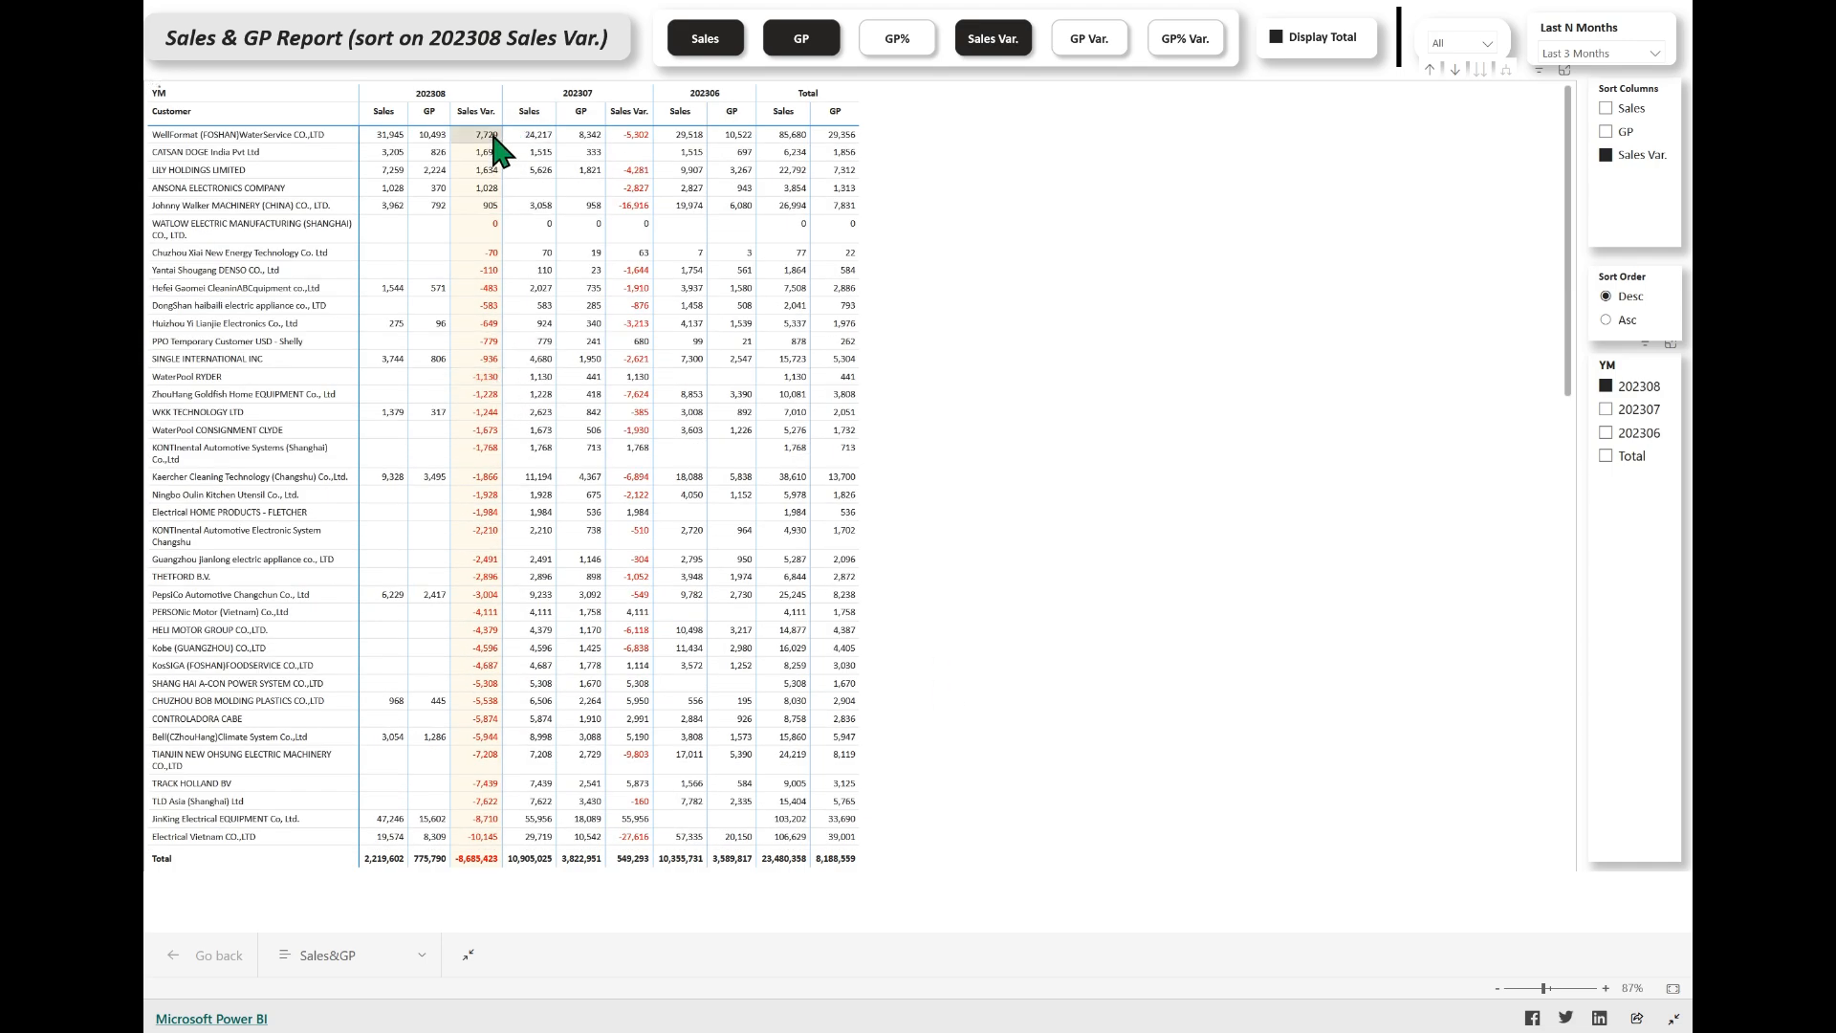
scroll(490, 216, "down", 15)
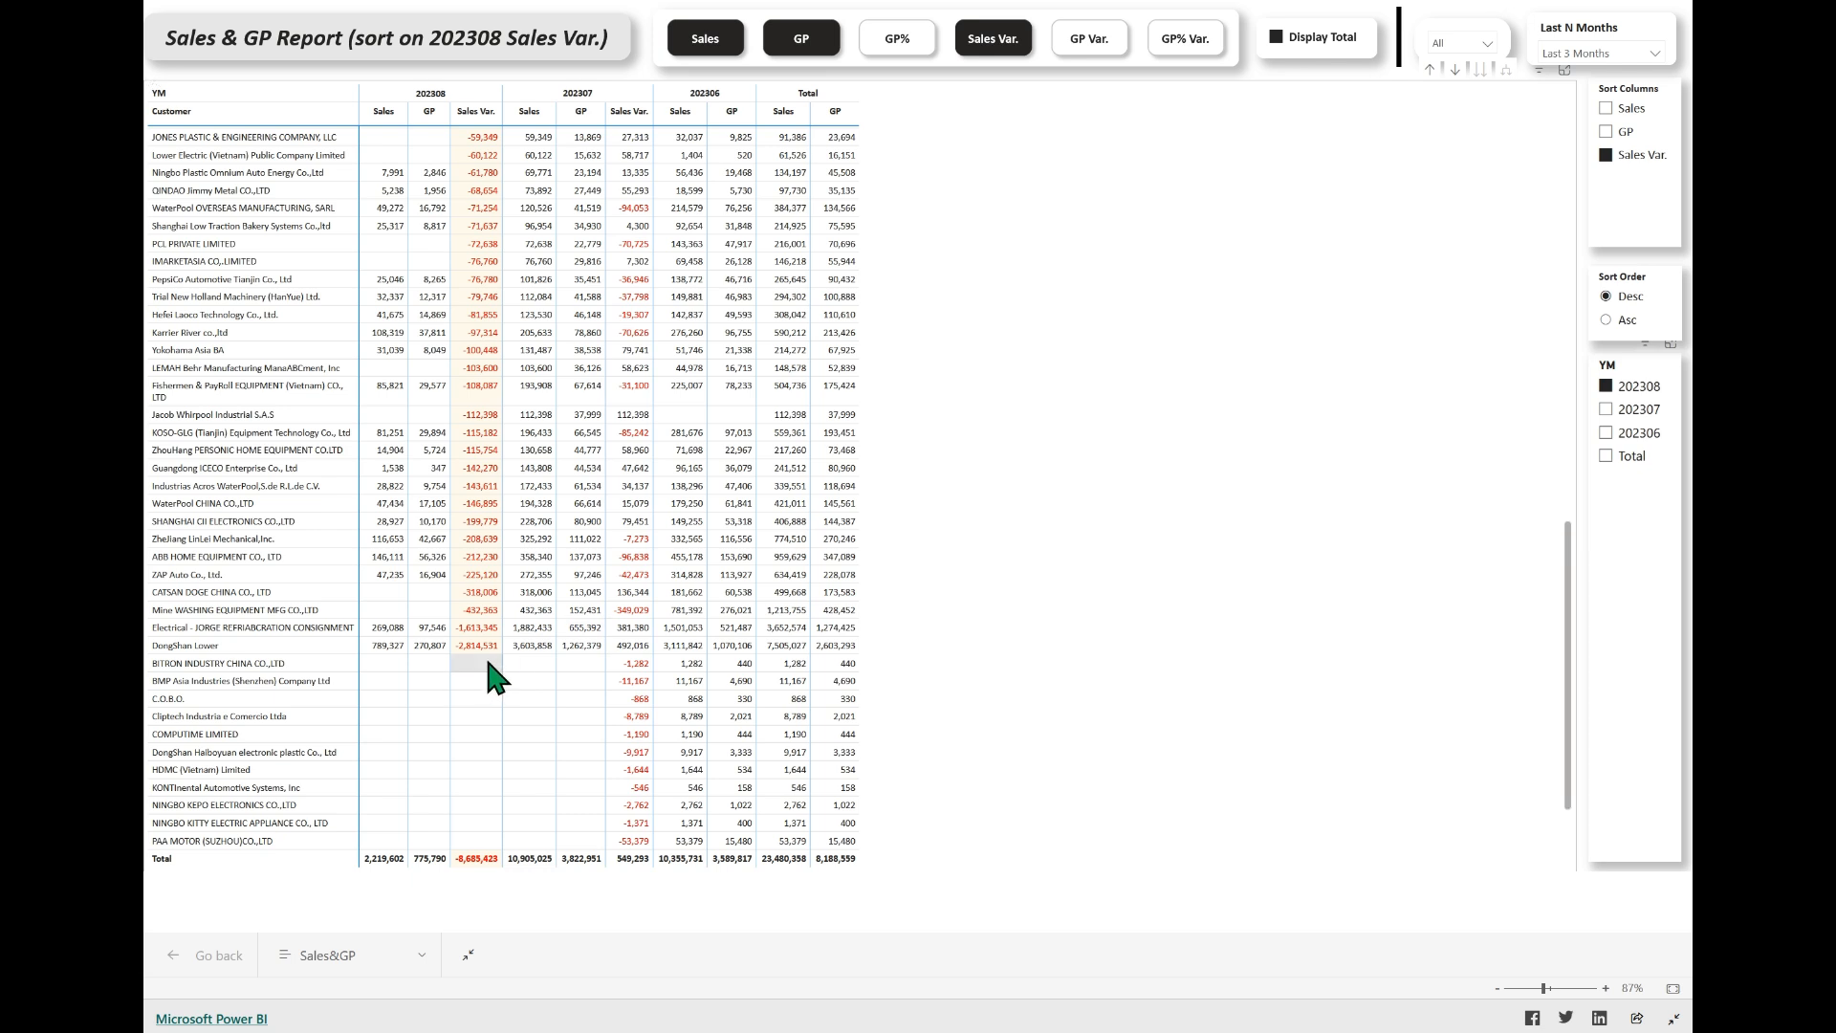
left_click(1616, 320)
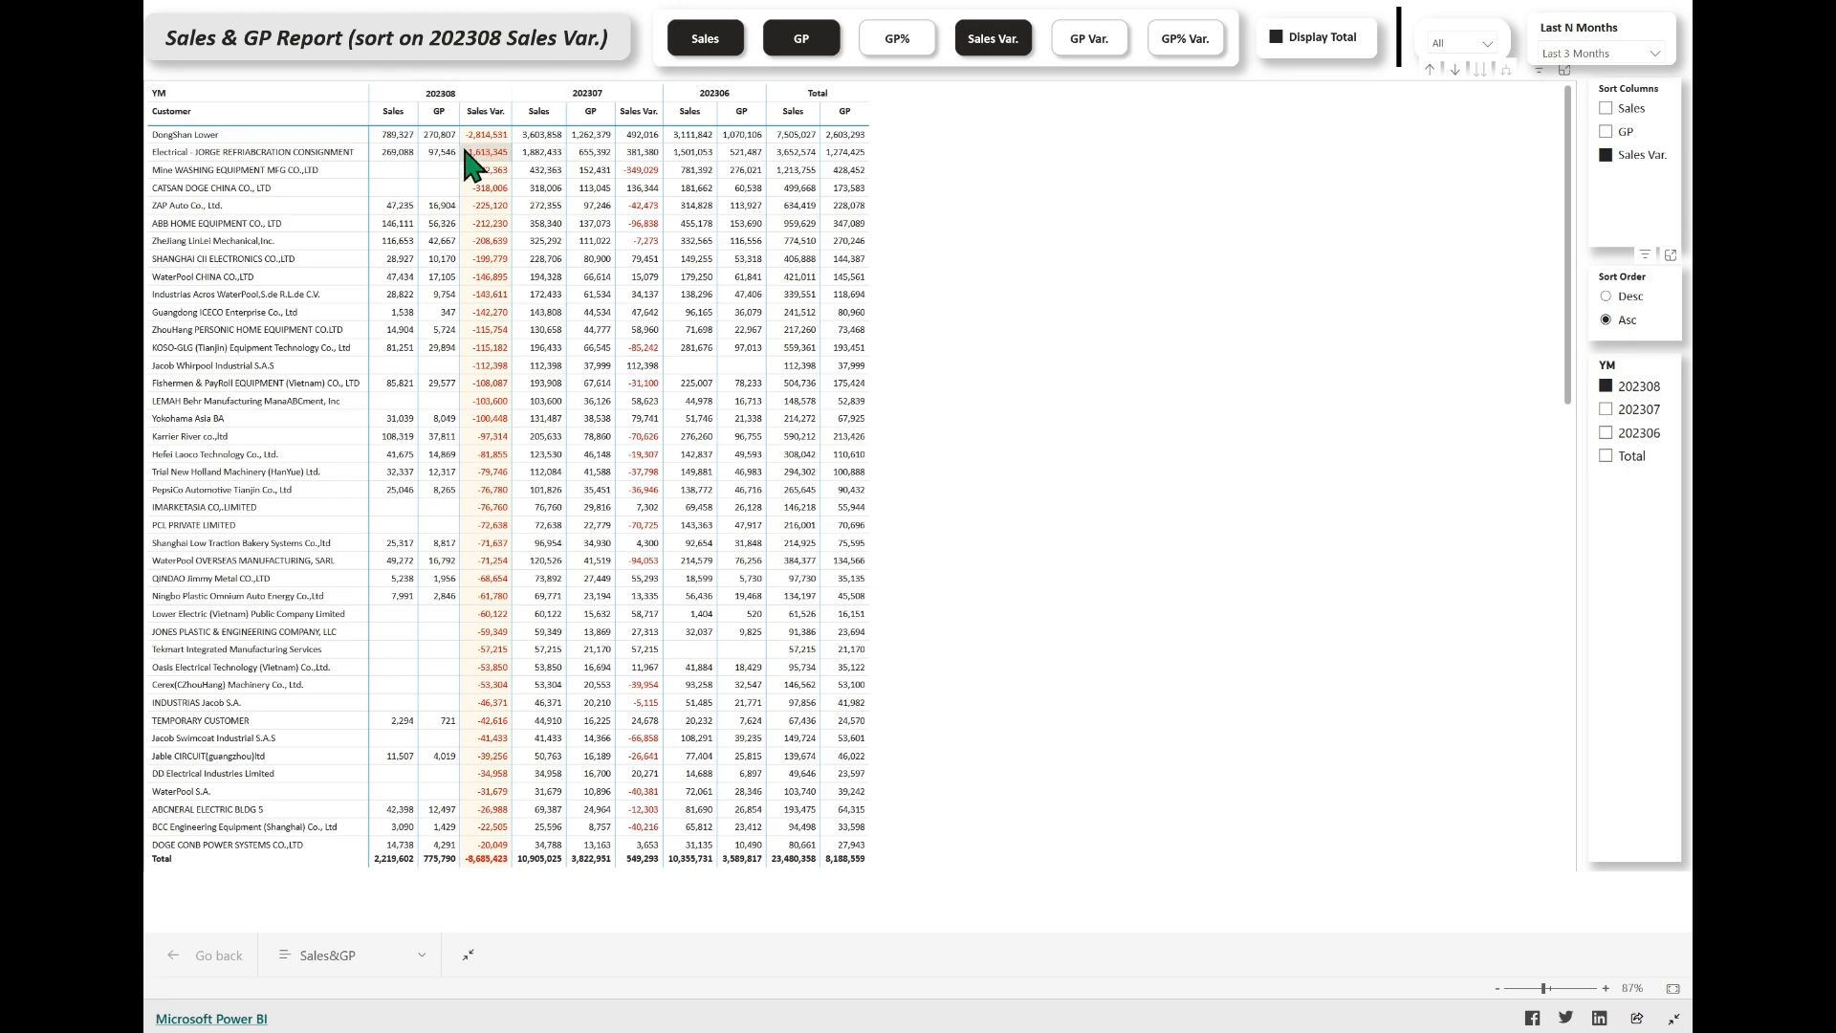
scroll(488, 134, "down", 15)
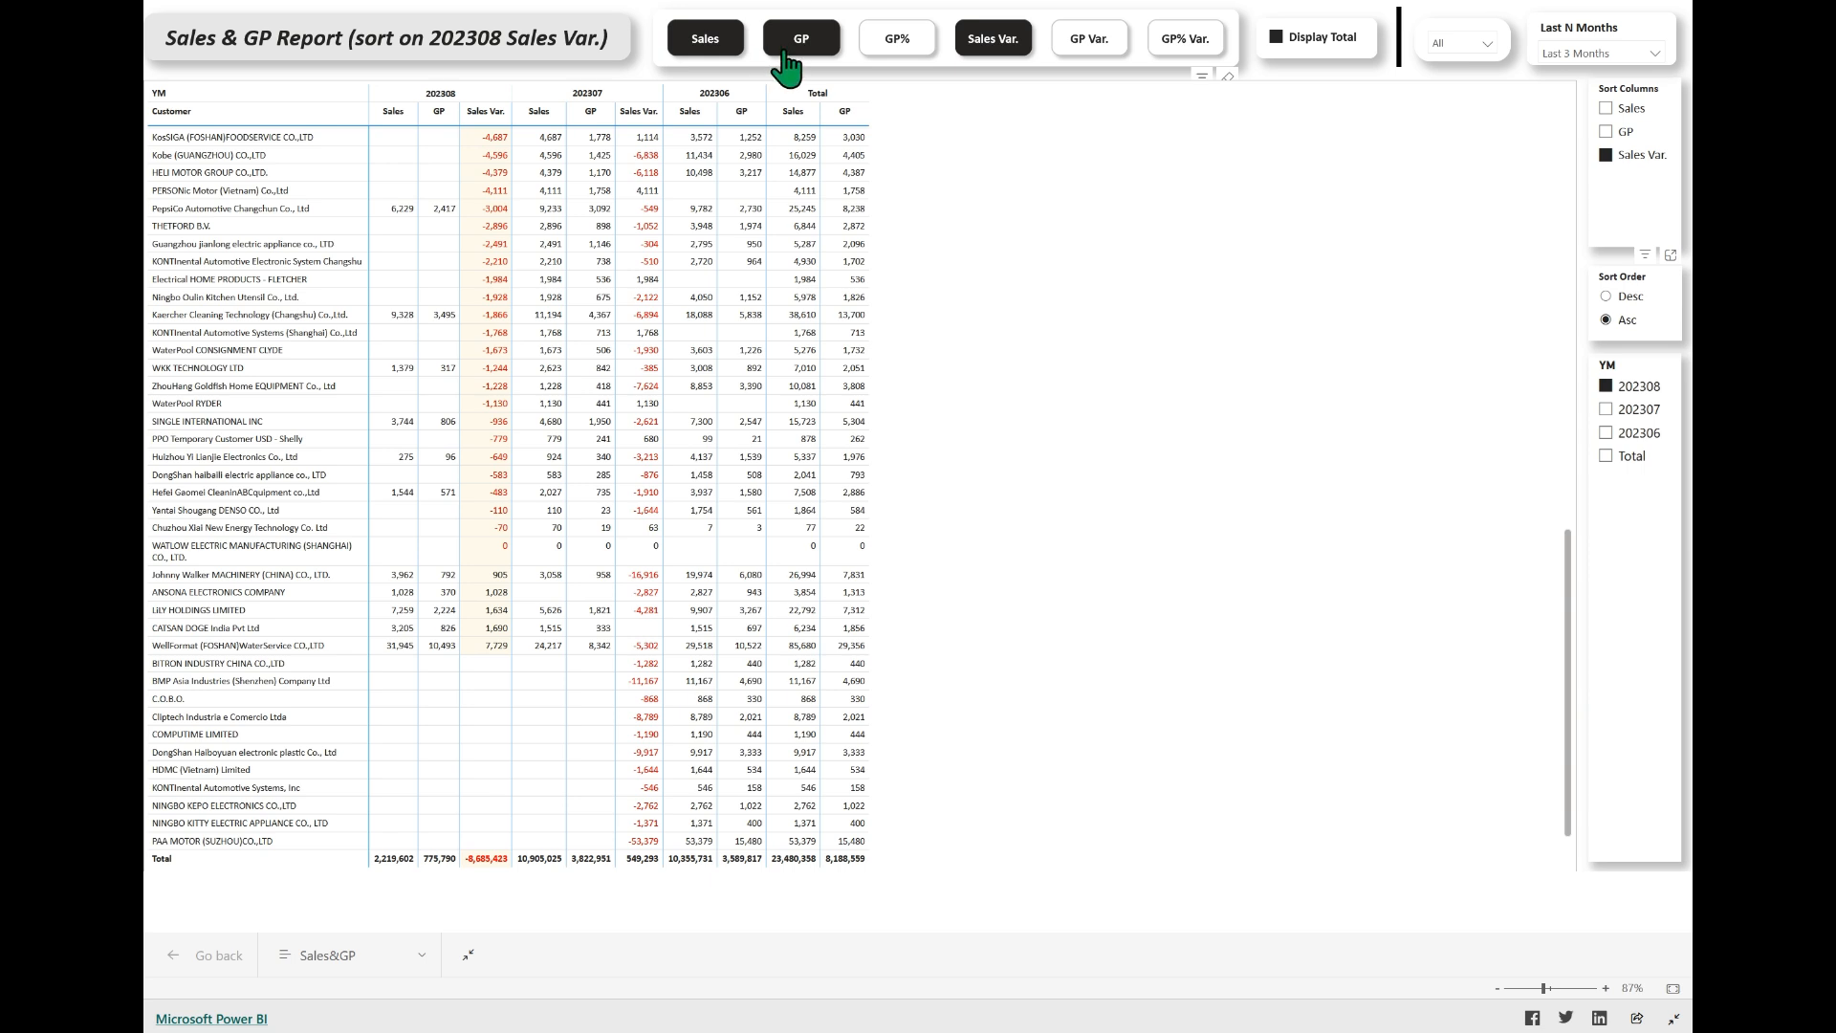
Show only the Sales measure, sort the customers on 202308 Sales and review the resulting order.
left_click(708, 46)
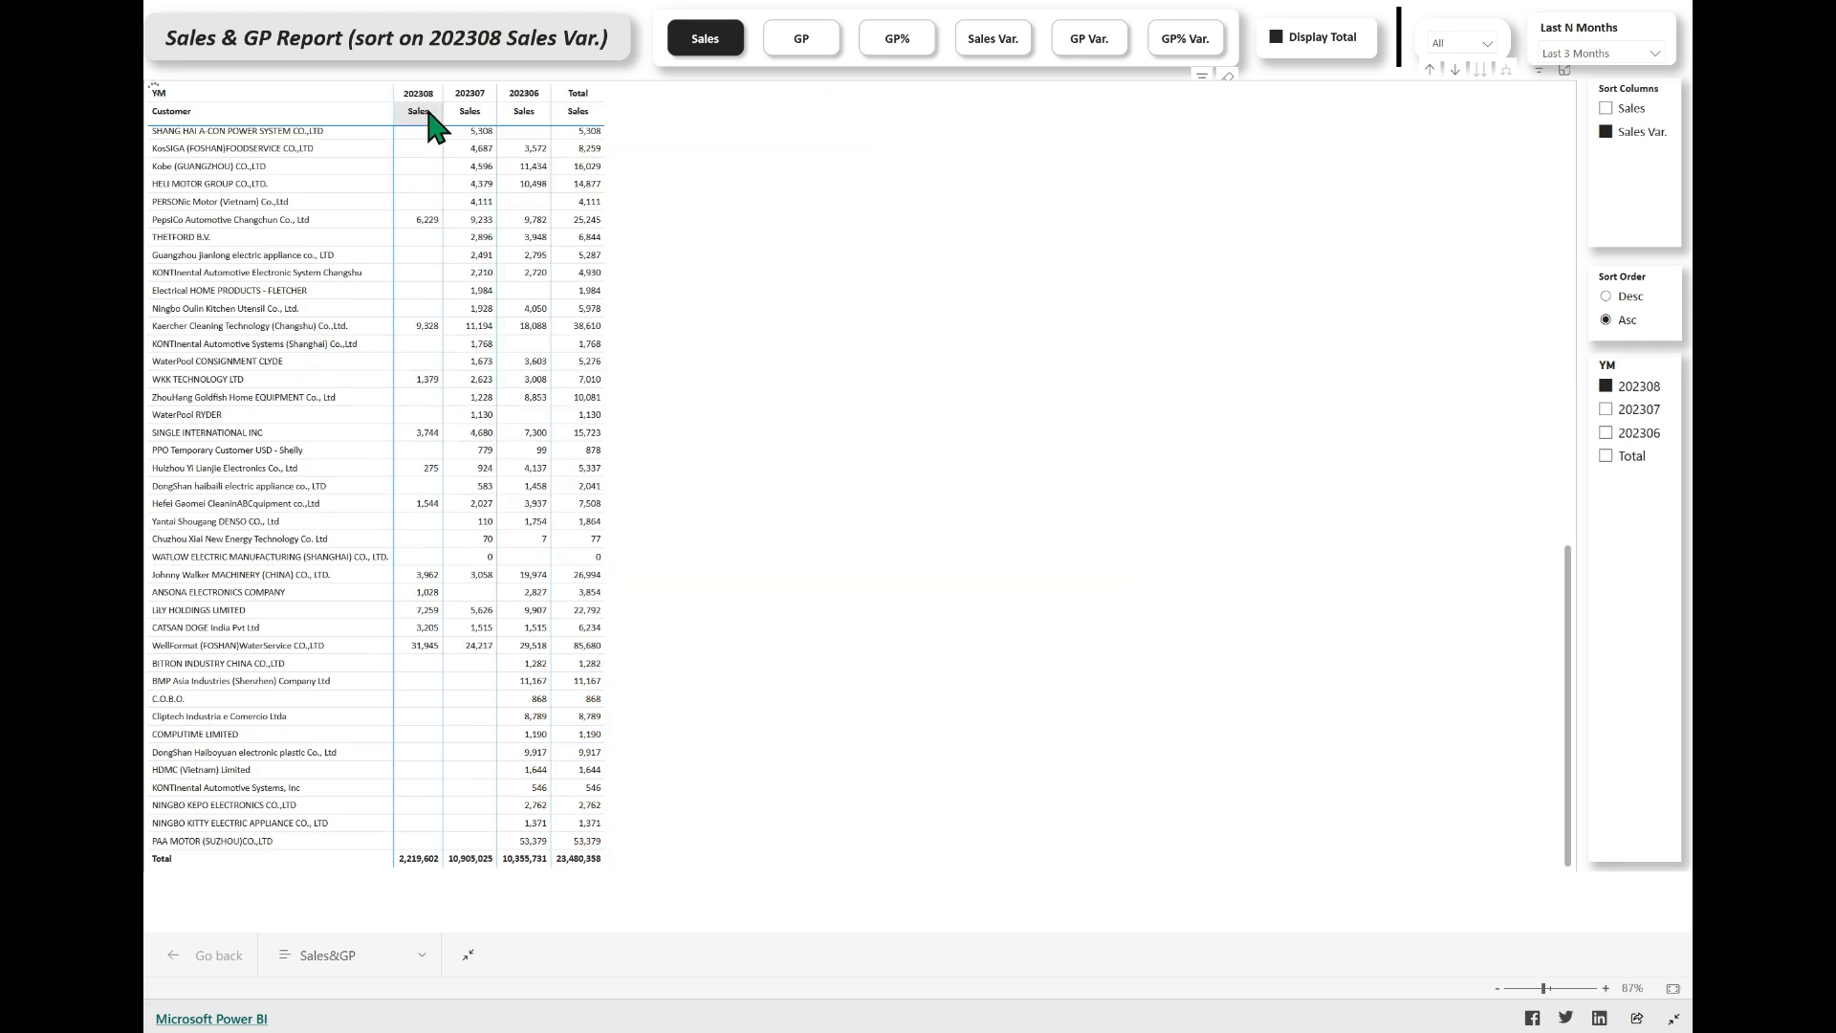
scroll(549, 336, "up", 15)
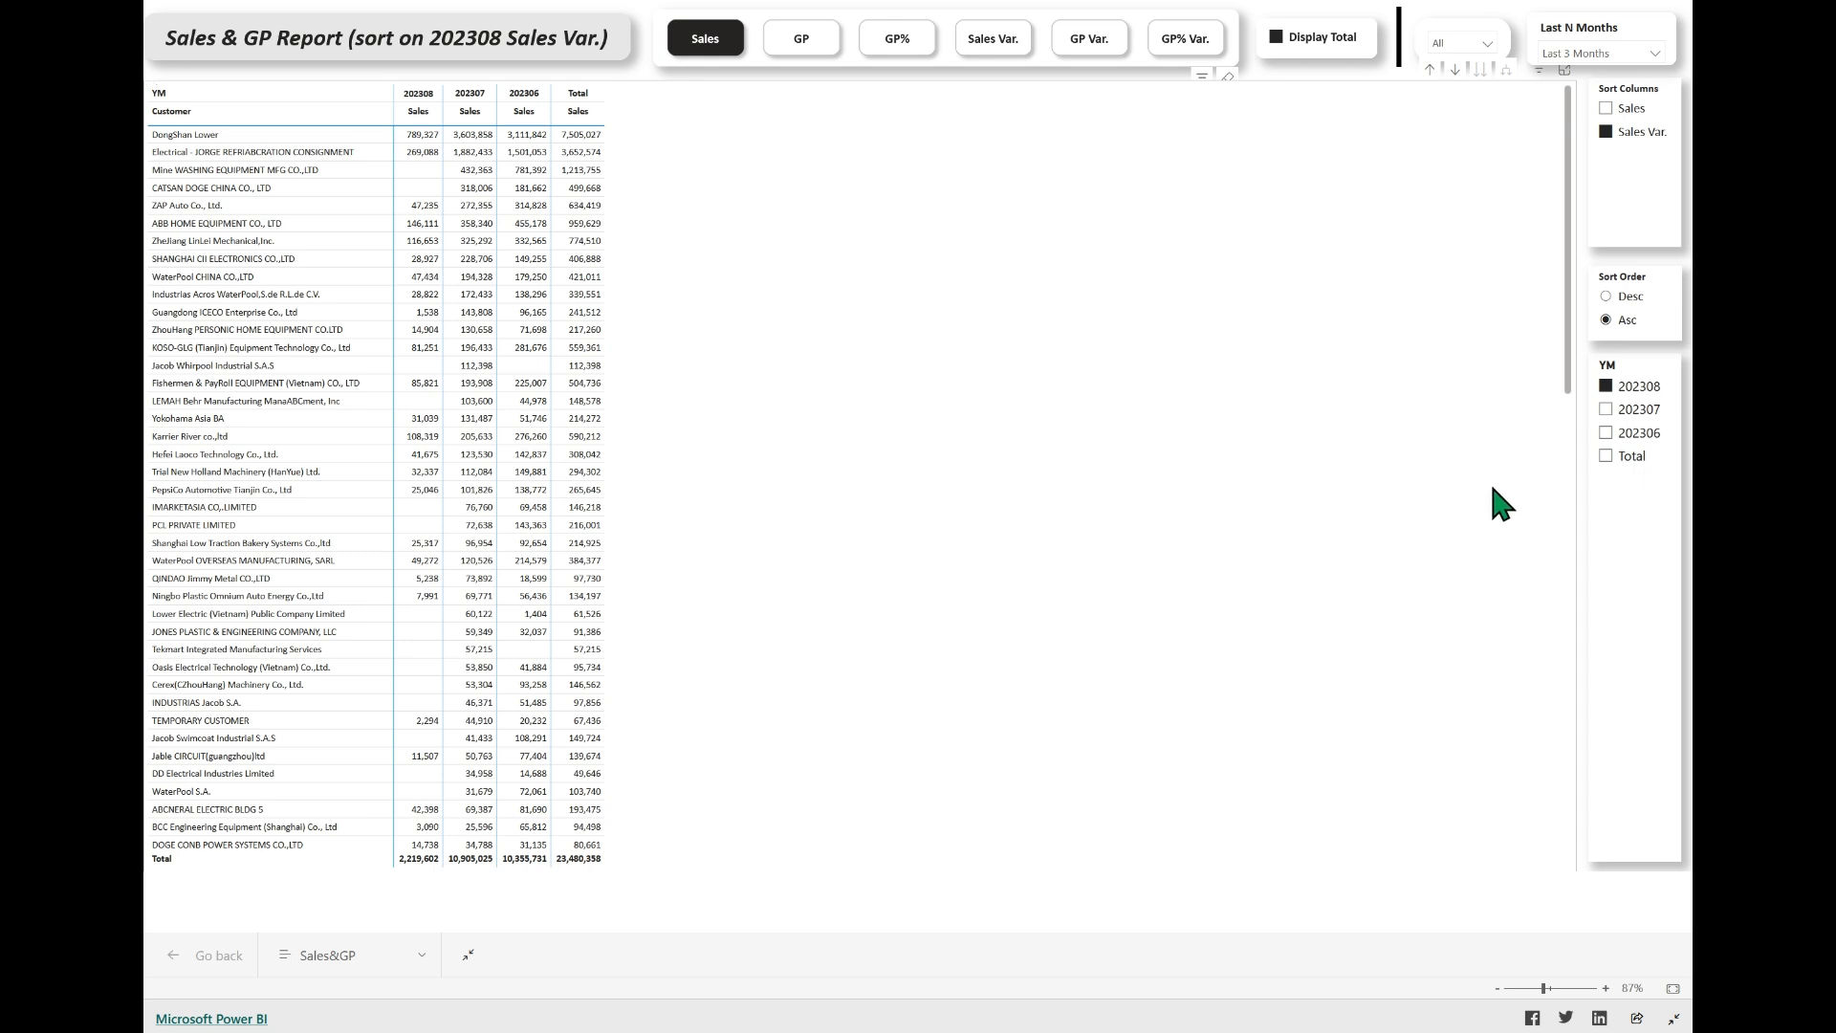
left_click(1631, 109)
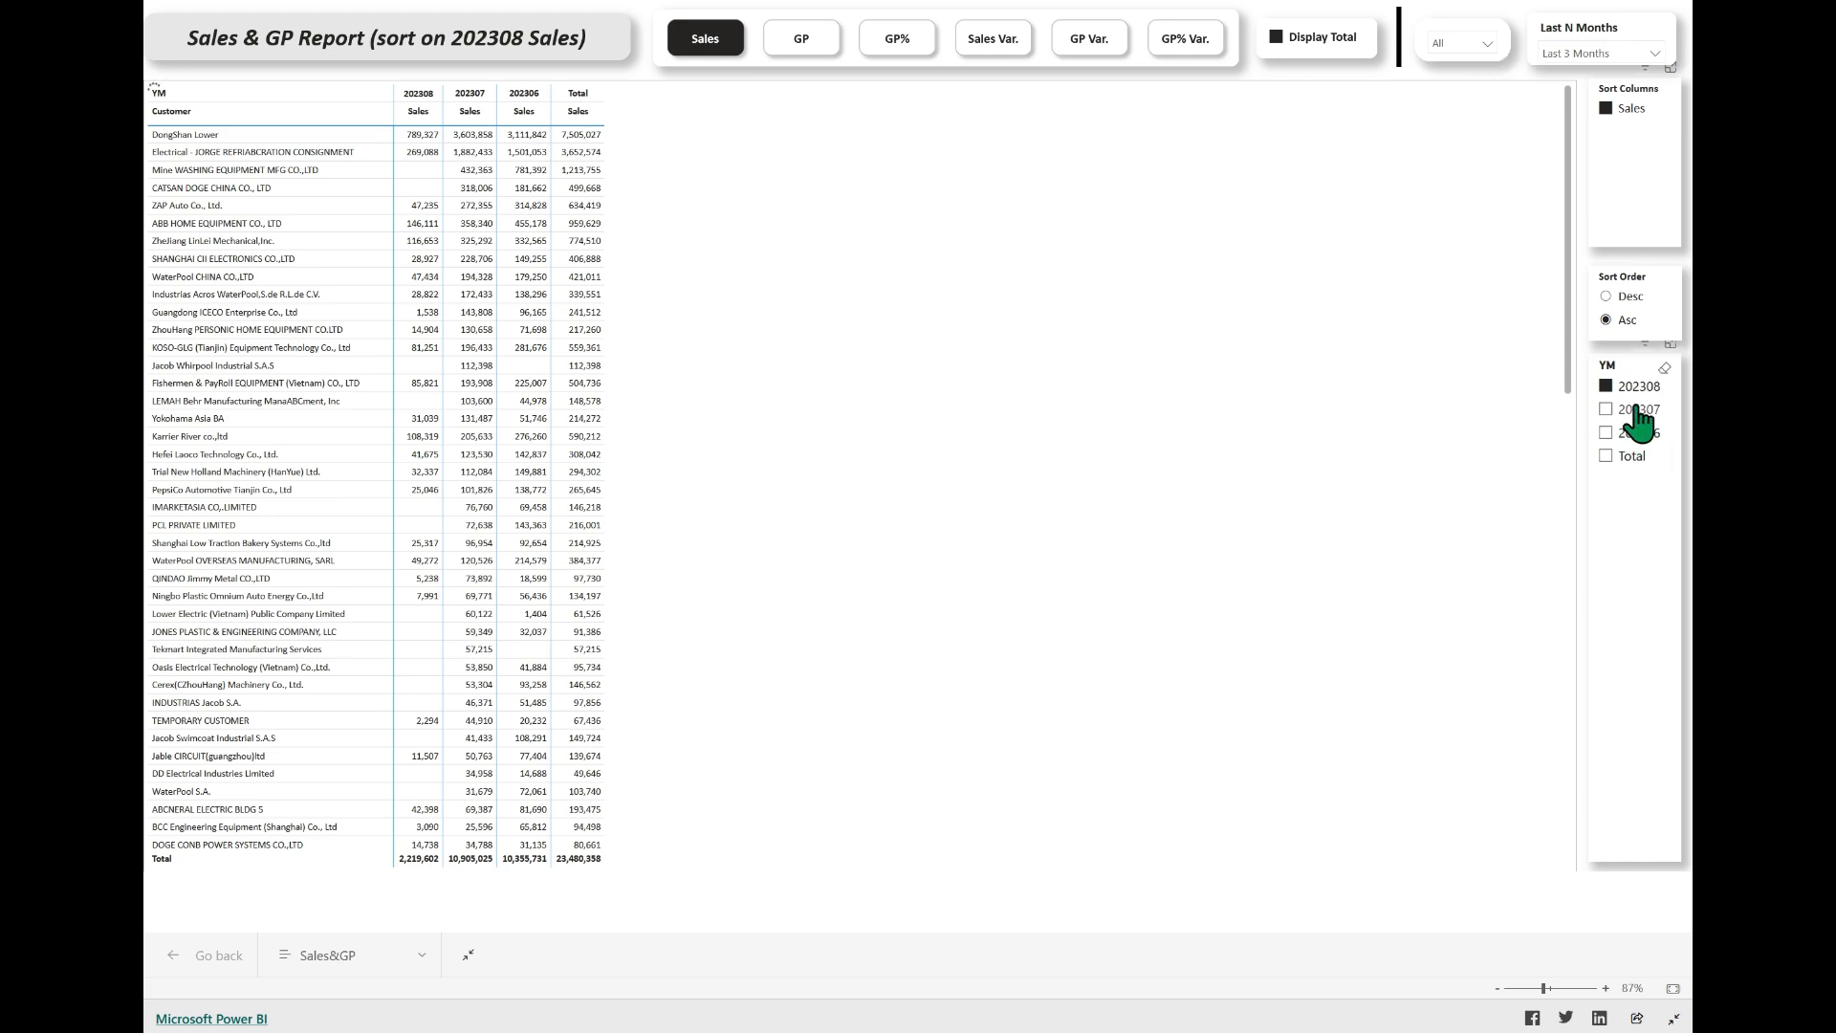
left_click(160, 106)
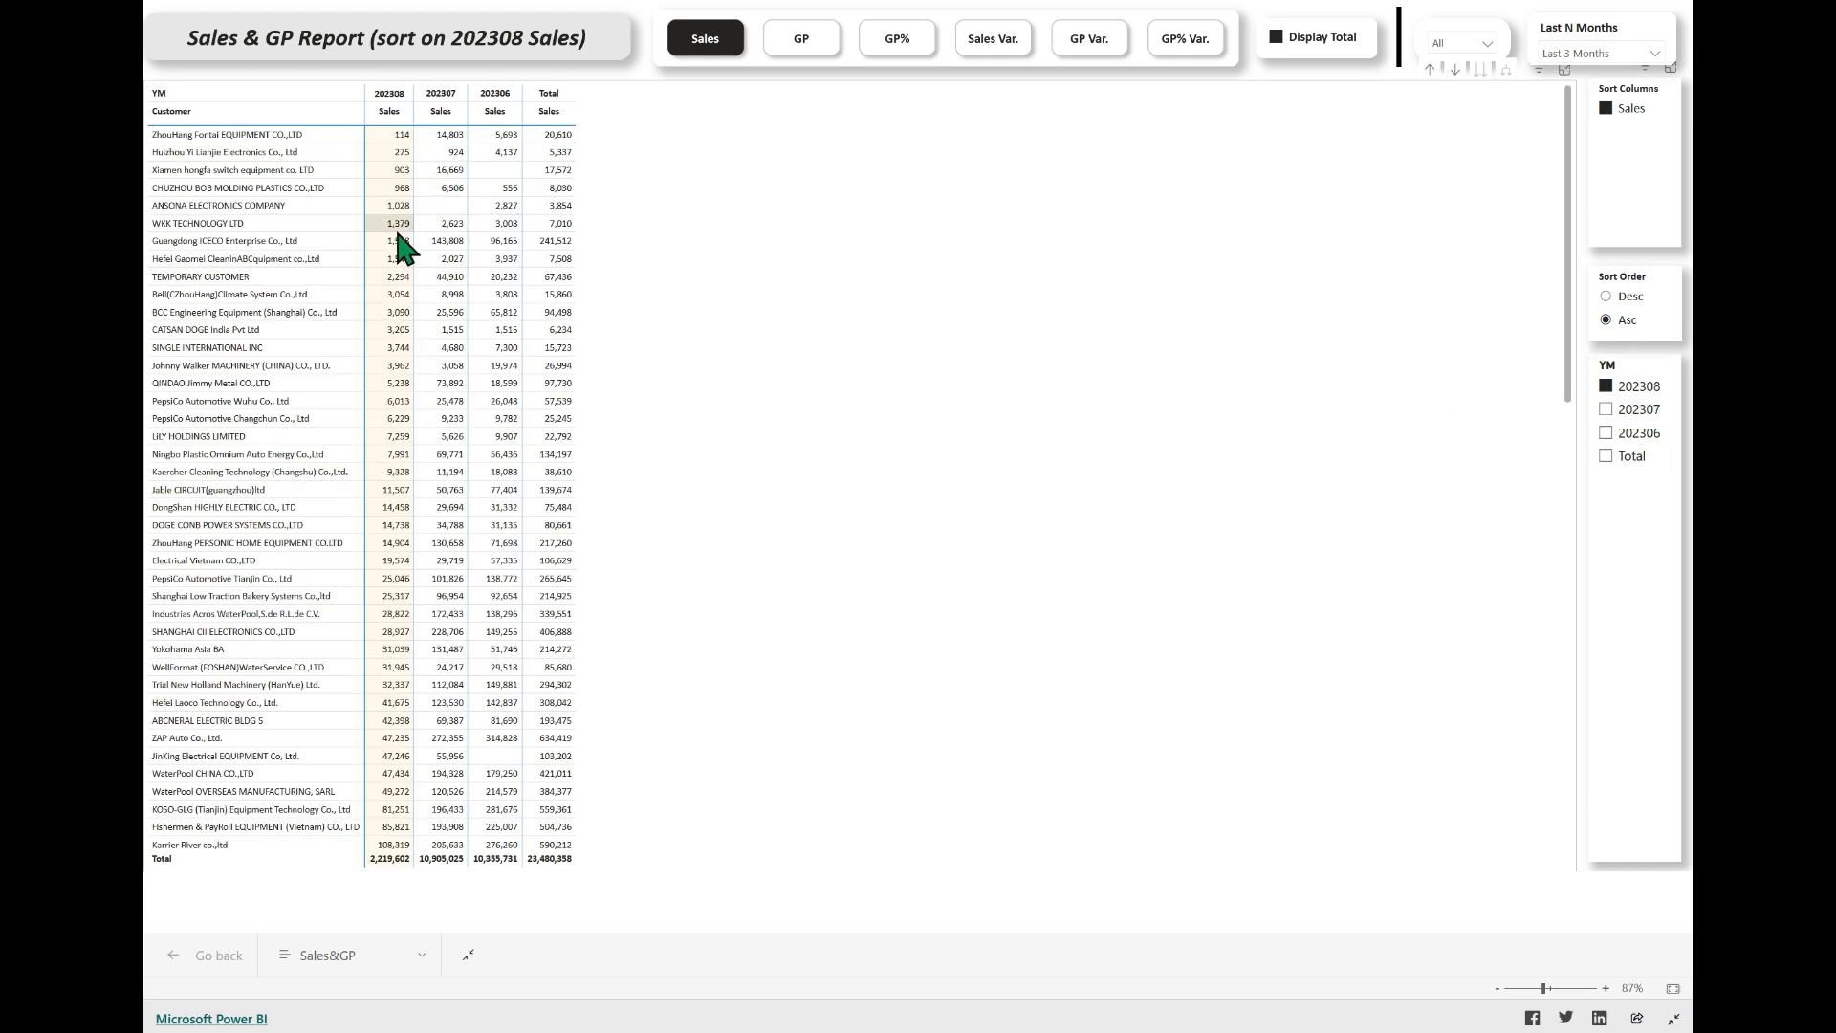
scroll(412, 219, "down", 10)
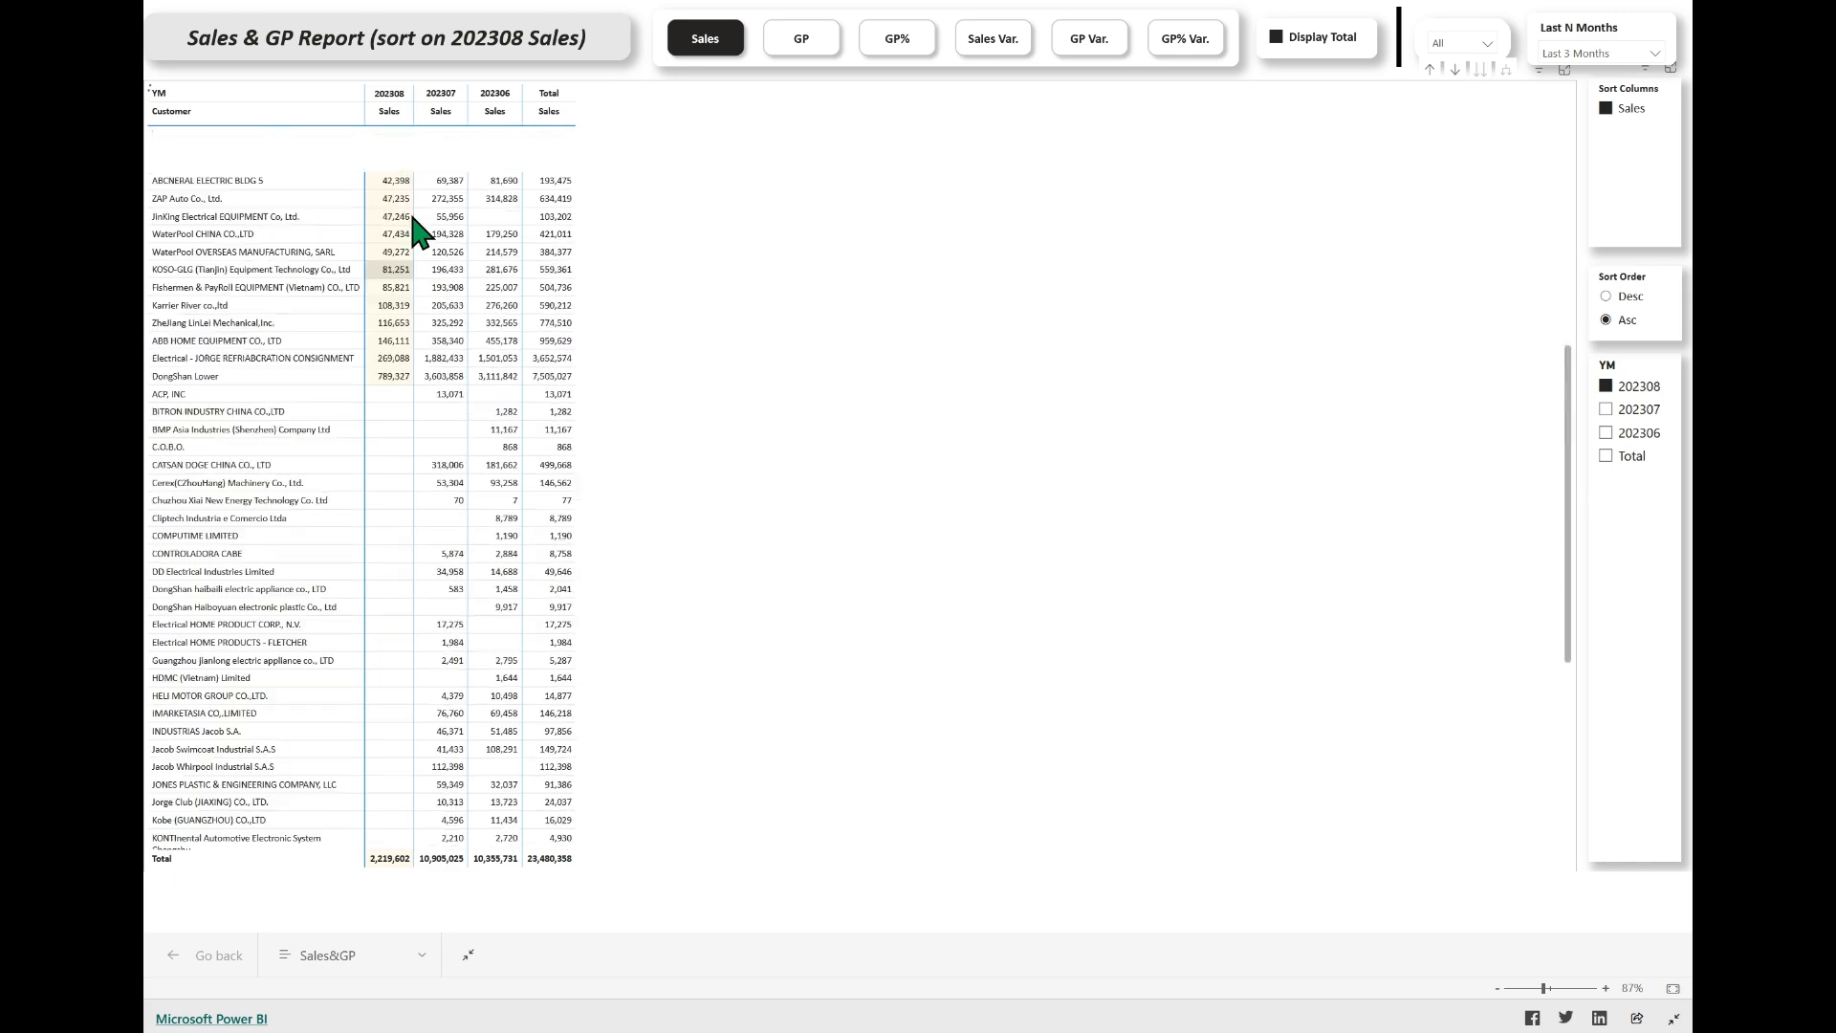
scroll(412, 219, "down", 1)
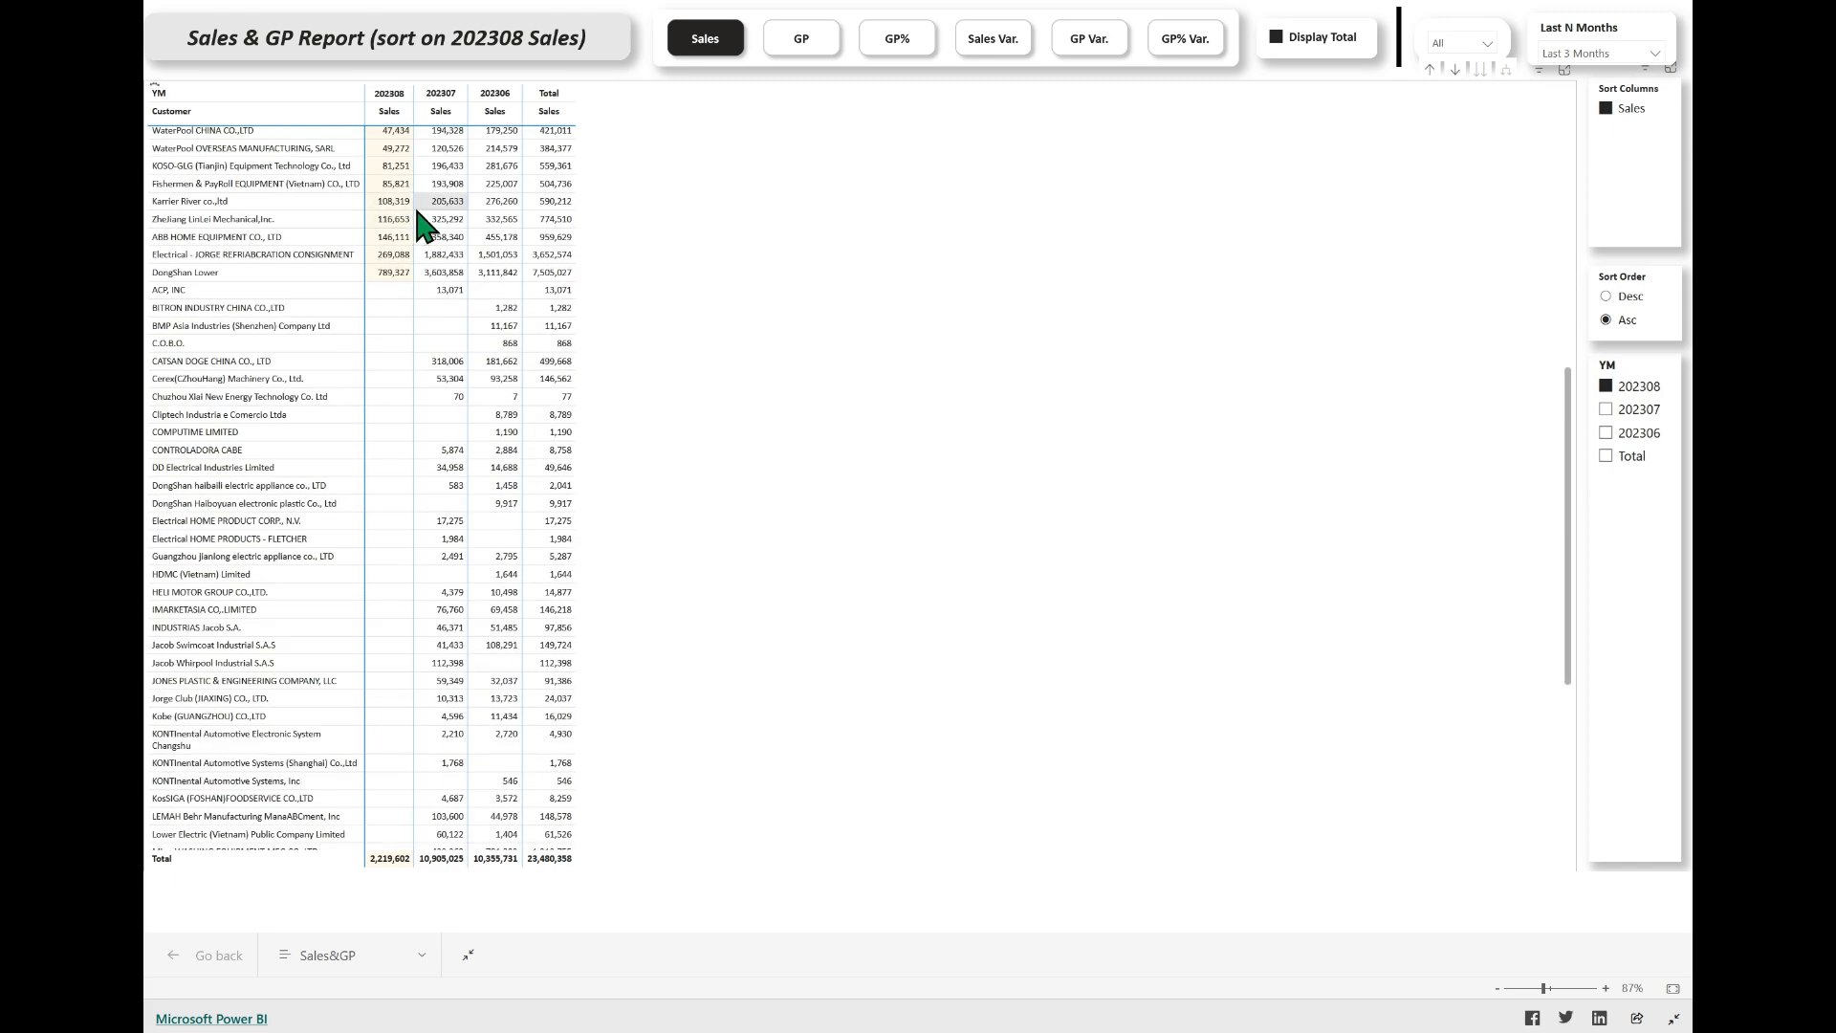
scroll(413, 202, "up", 8)
scroll(420, 501, "up", 3)
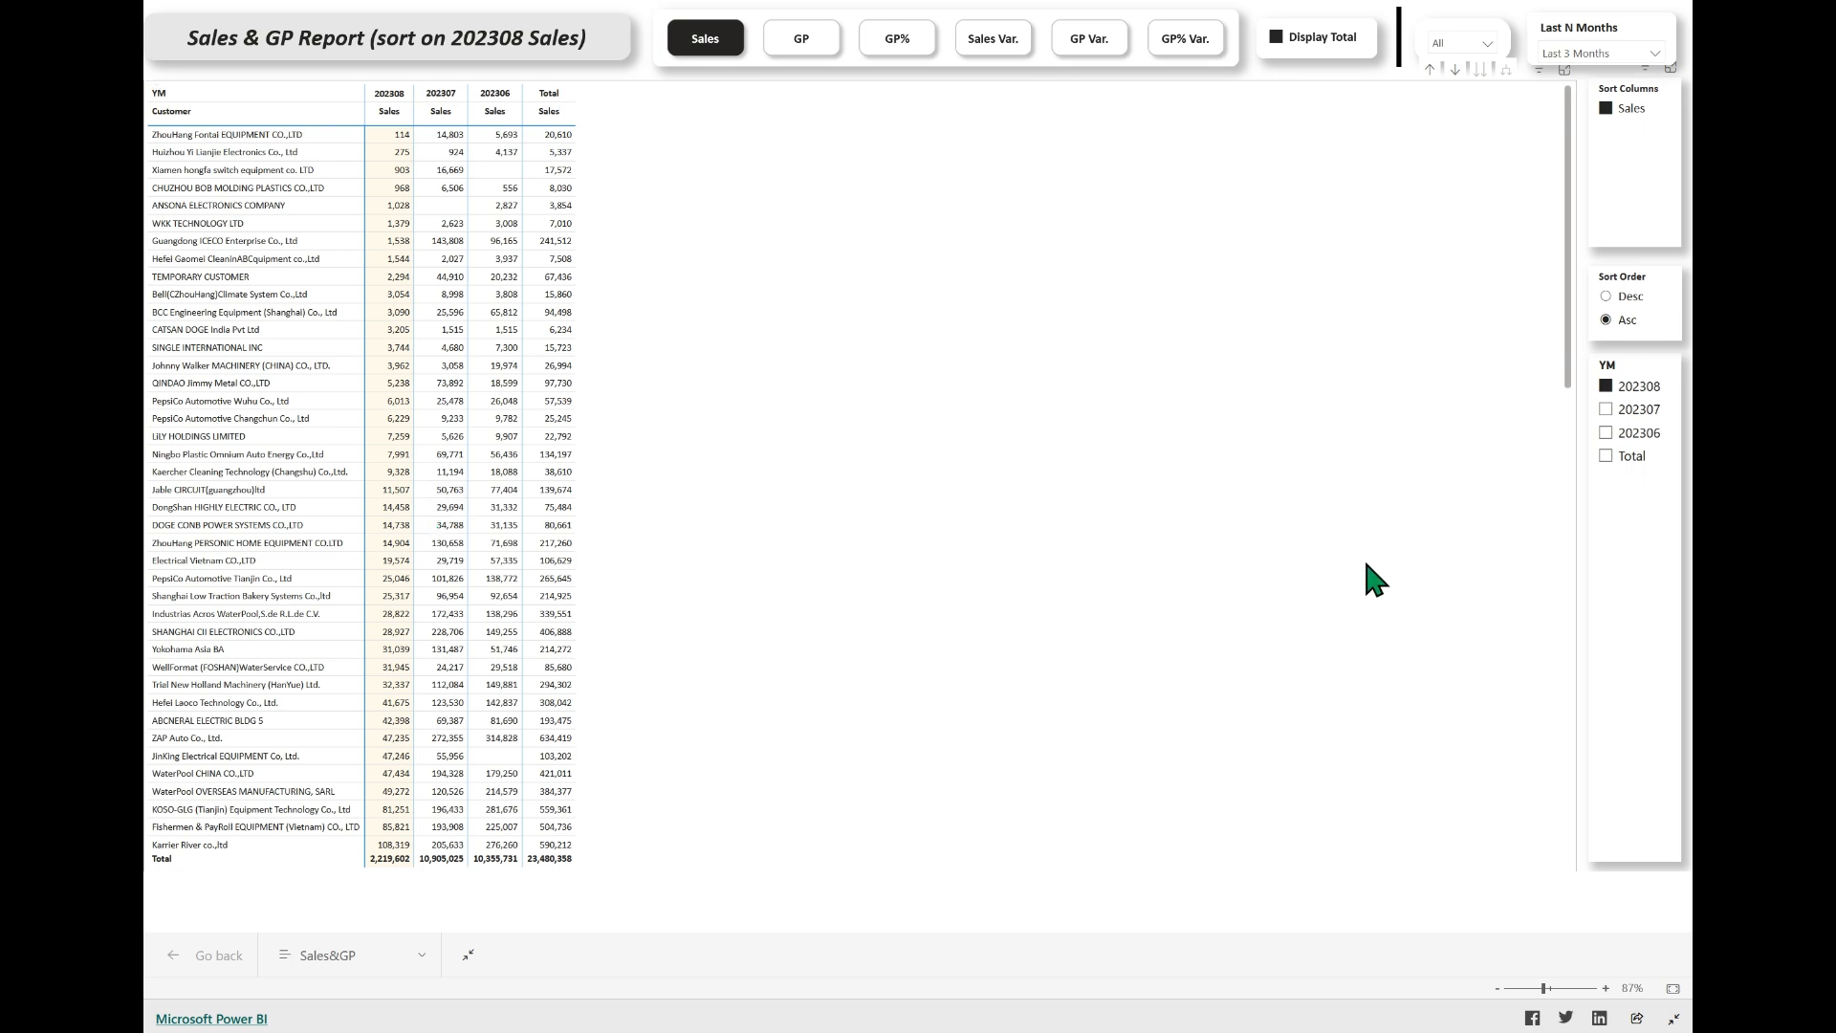